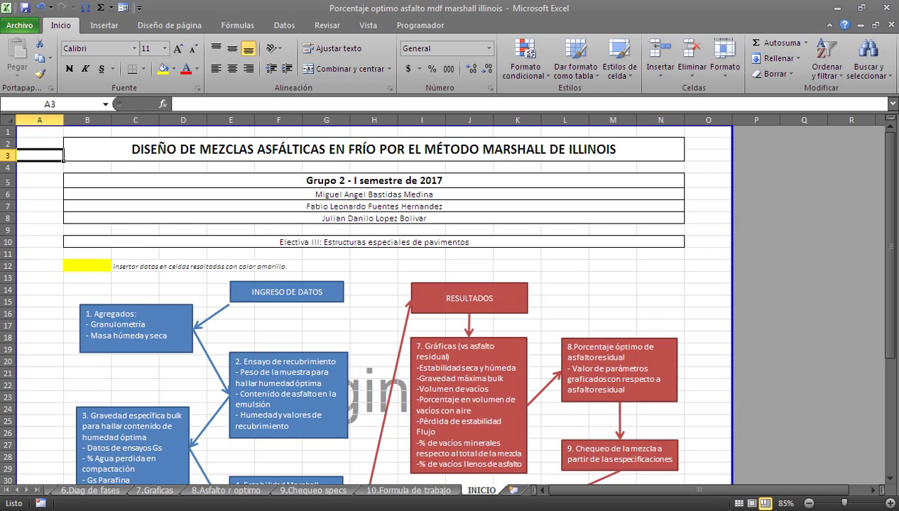
Step: Highlight the note on the INICIO sheet explaining that yellow cells are inputs
click(86, 266)
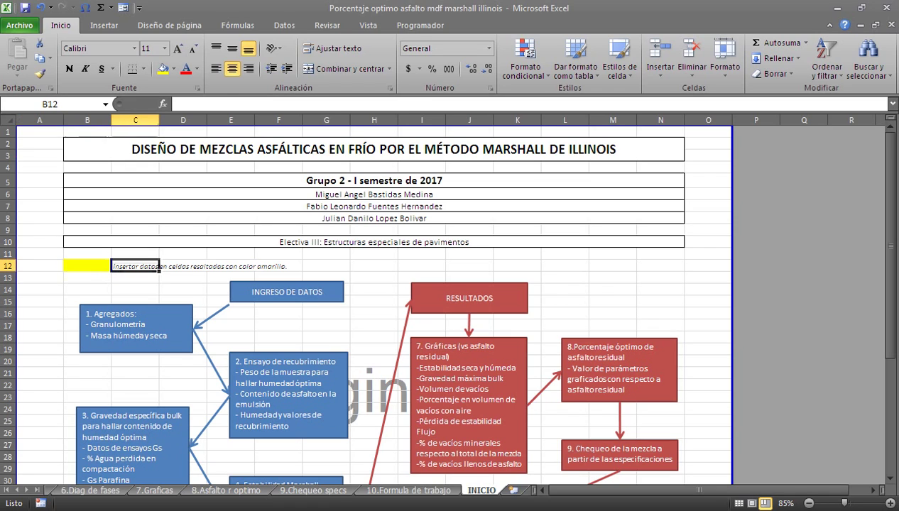
drag(135, 266, 231, 265)
click(373, 265)
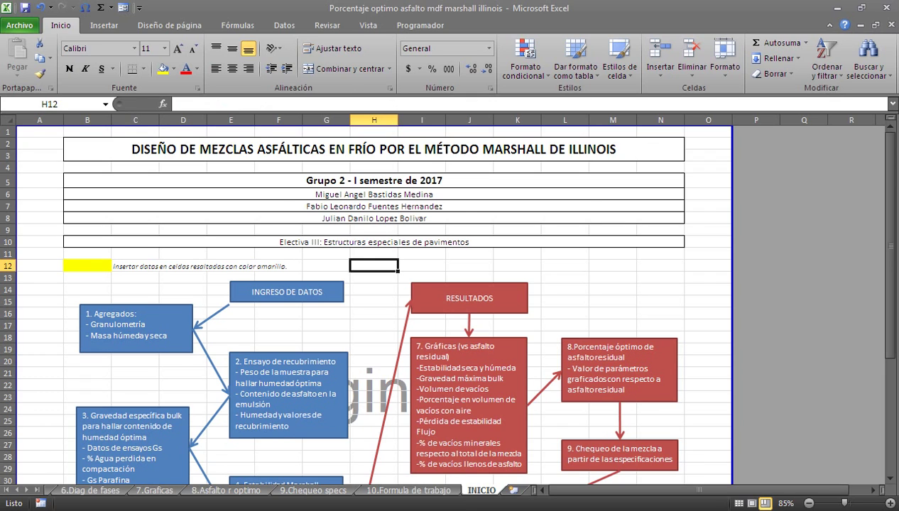
Step: Scroll the flowchart and follow the '1. Agregados' box to its data sheet
scroll(373, 305, down, 2)
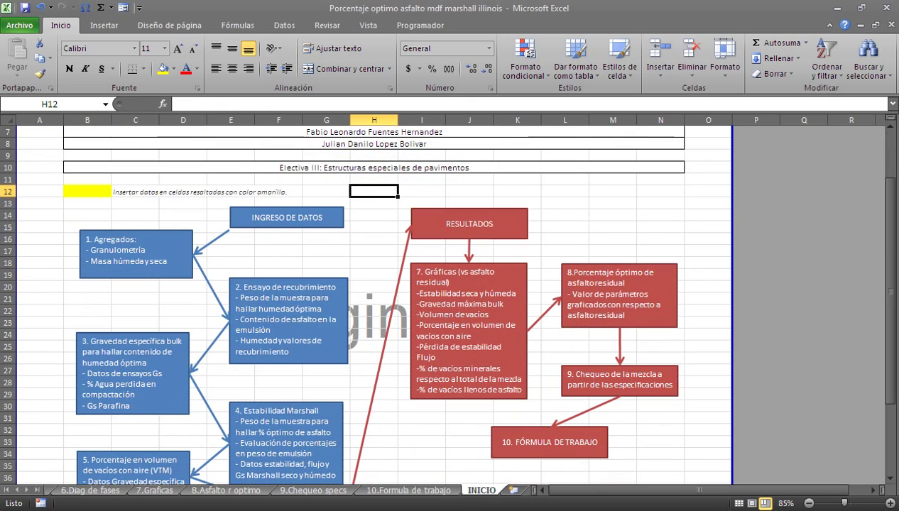
scroll(373, 305, down, 2)
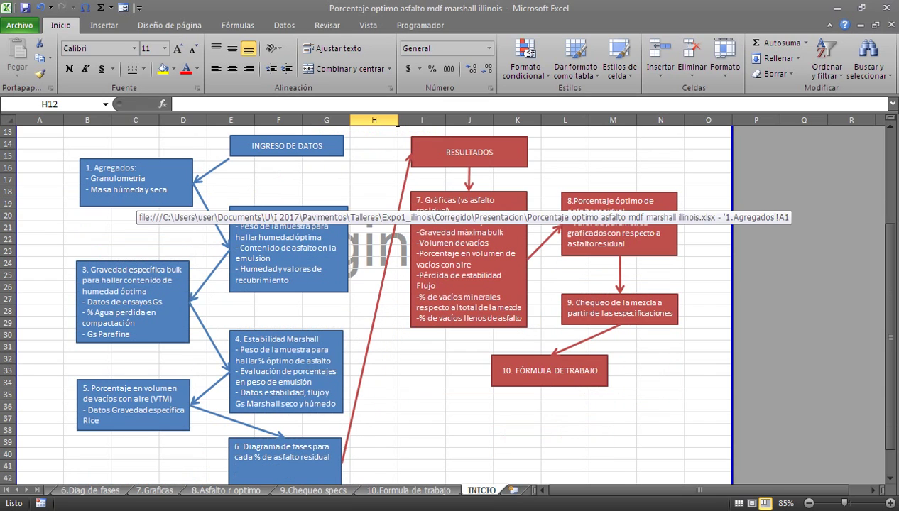
scroll(373, 305, up, 1)
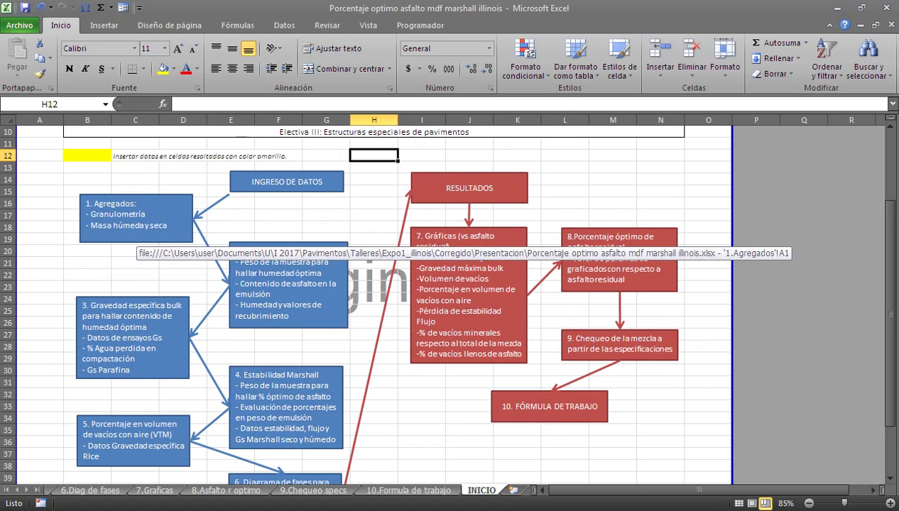
click(131, 227)
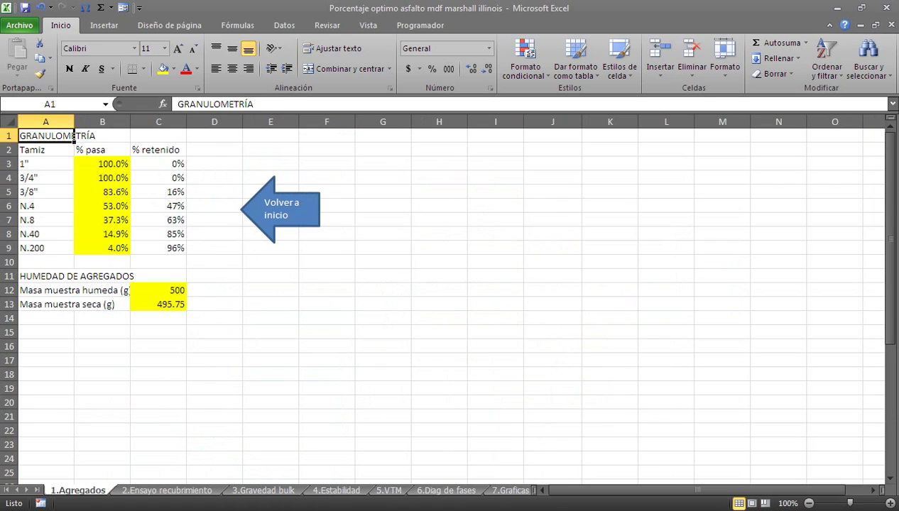
Step: Highlight the % pasa values in B3:B9 and the wet and dry masses, then return to INICIO
drag(102, 163, 102, 248)
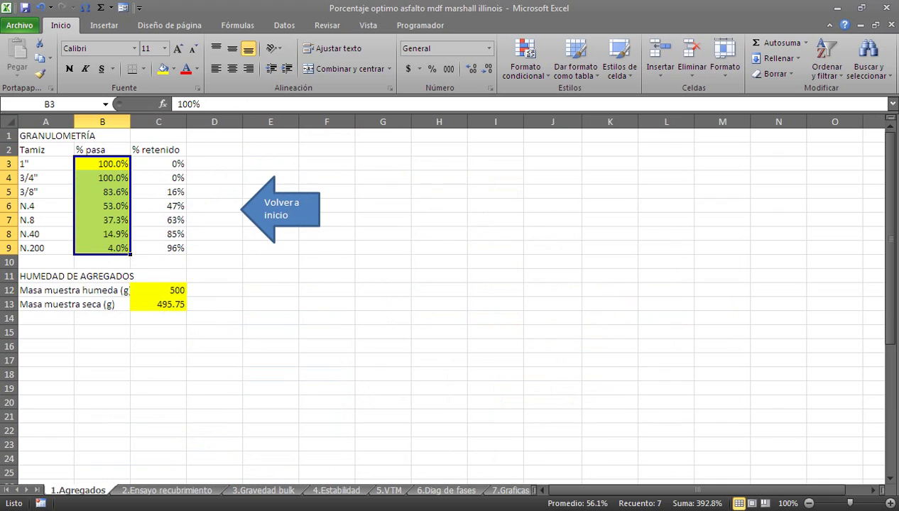
drag(158, 290, 158, 304)
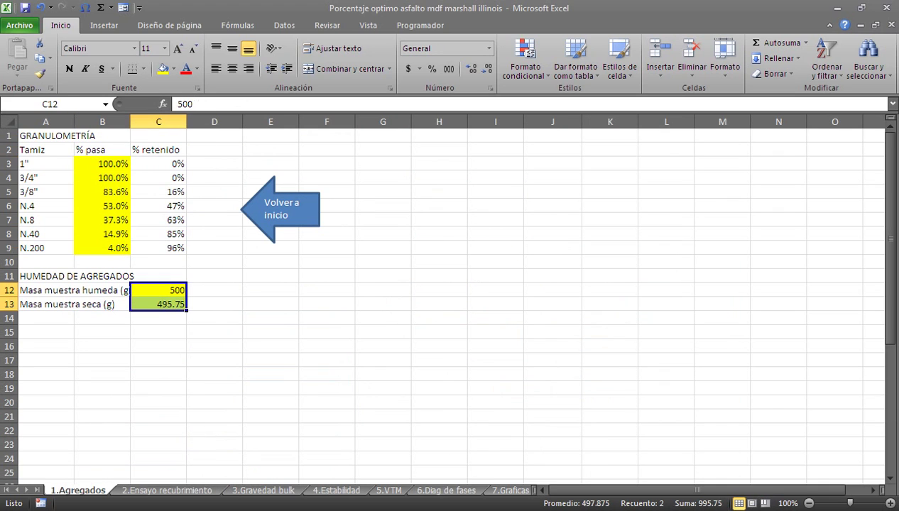
click(280, 209)
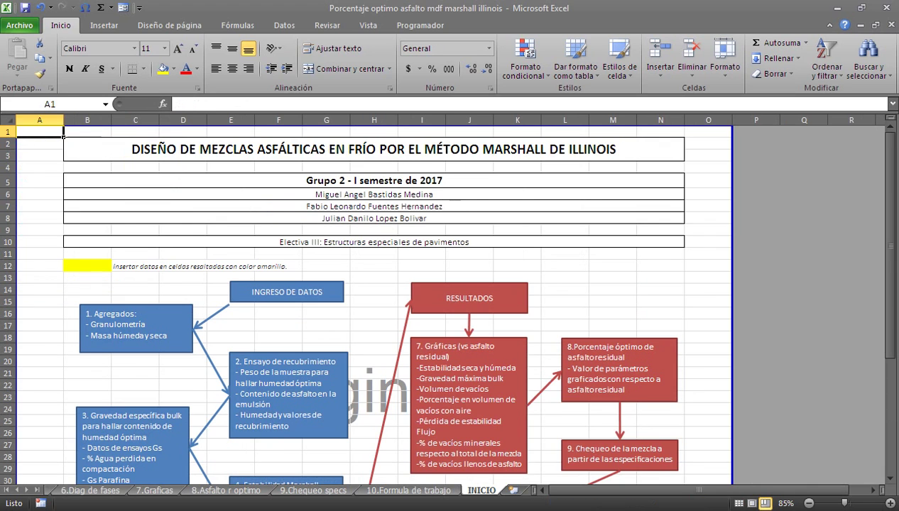
scroll(426, 298, down, 1)
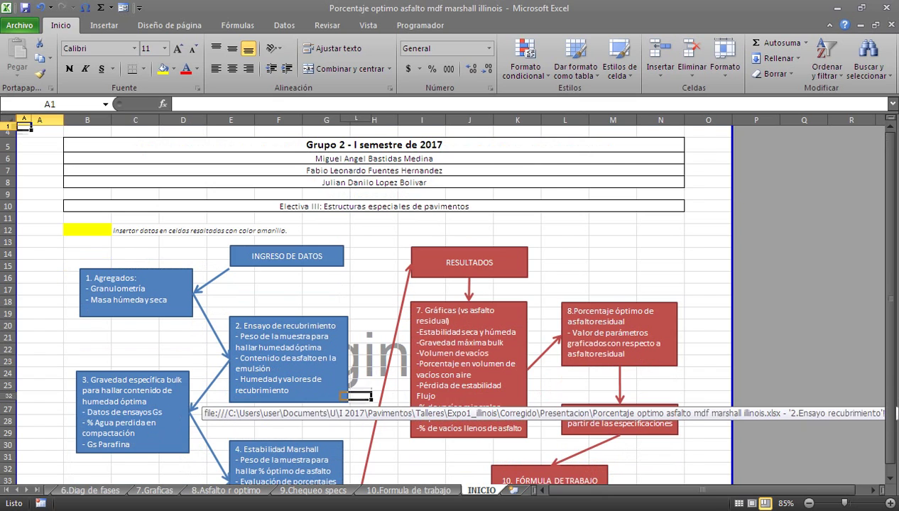
click(288, 391)
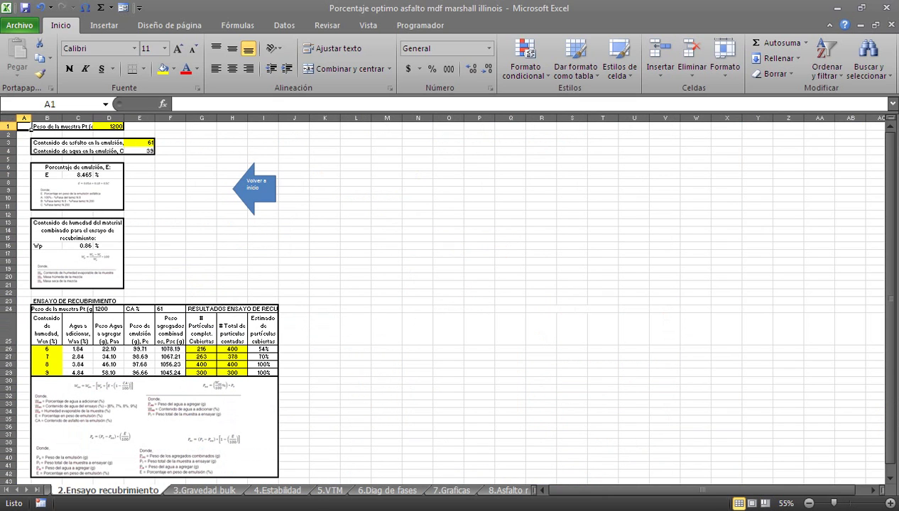
drag(834, 504, 847, 504)
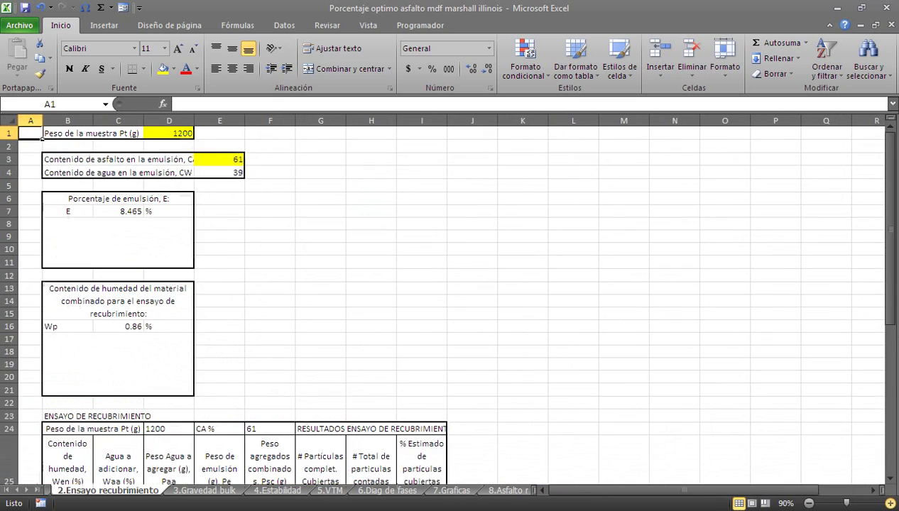
click(169, 133)
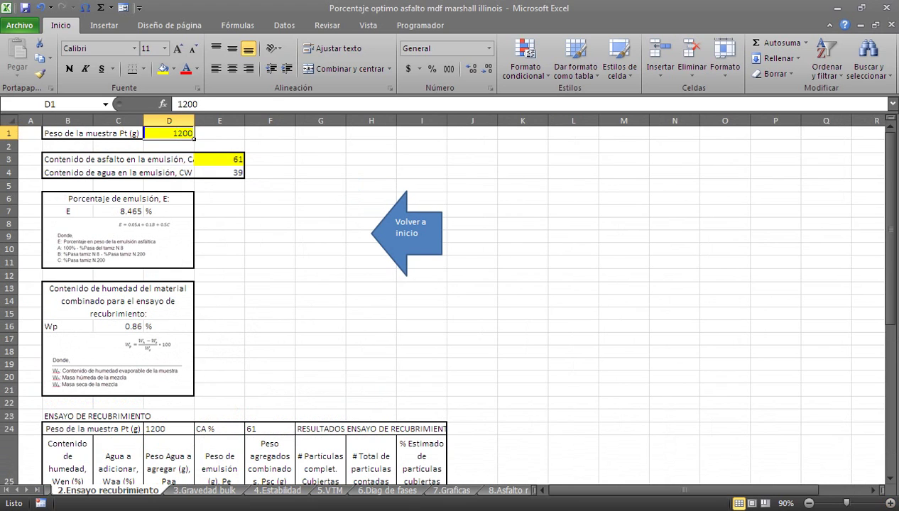
click(220, 159)
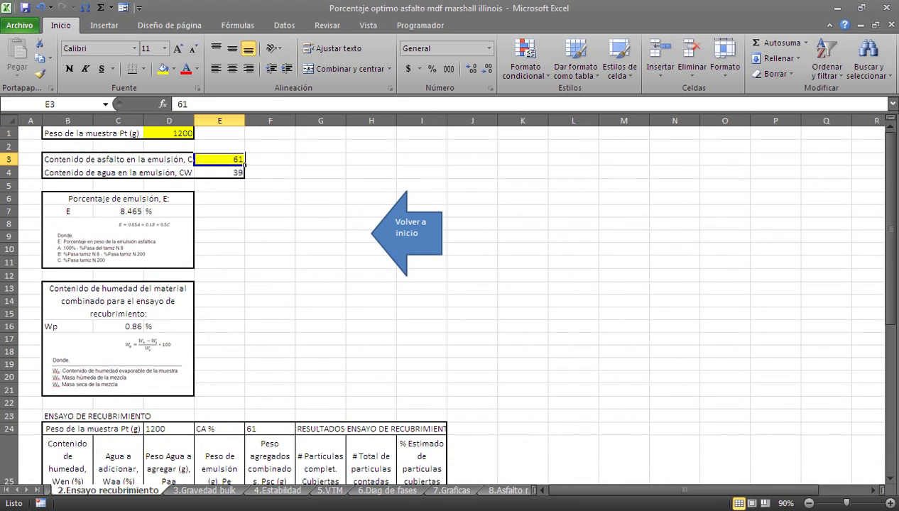
scroll(454, 305, down, 3)
scroll(455, 305, up, 3)
click(118, 212)
click(118, 326)
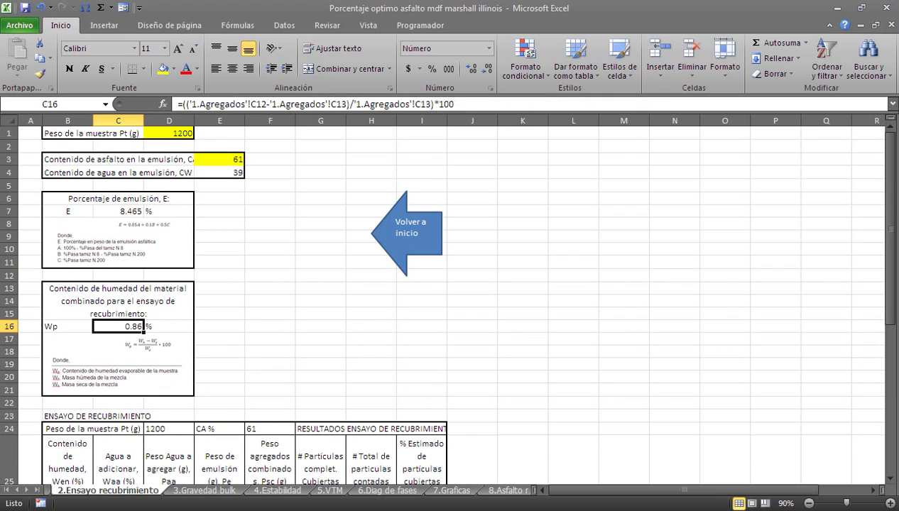
scroll(455, 306, down, 3)
scroll(454, 305, down, 3)
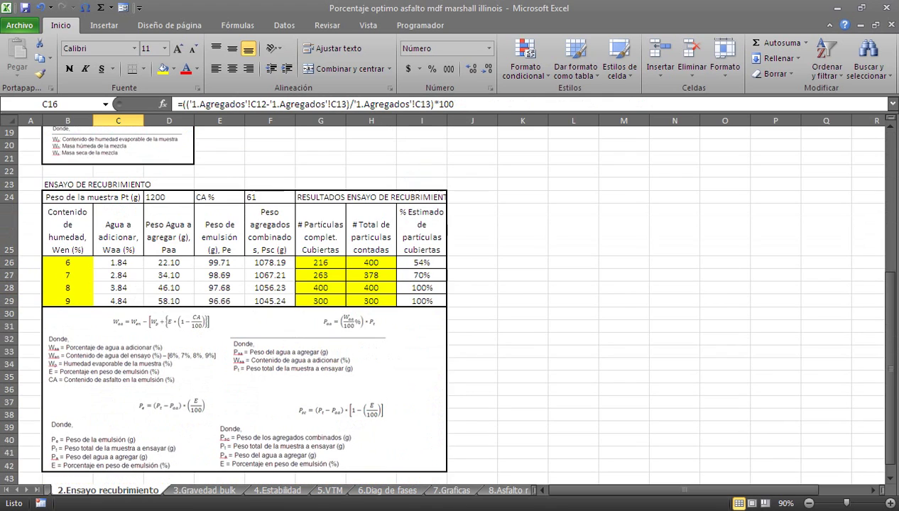
drag(68, 263, 68, 302)
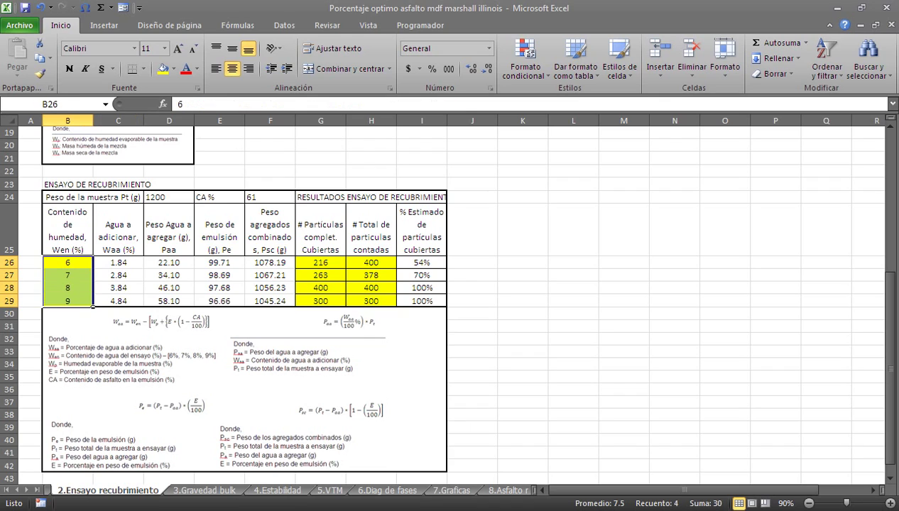
mouse_move(320, 263)
mouse_down()
mouse_move(371, 275)
mouse_move(370, 301)
mouse_up()
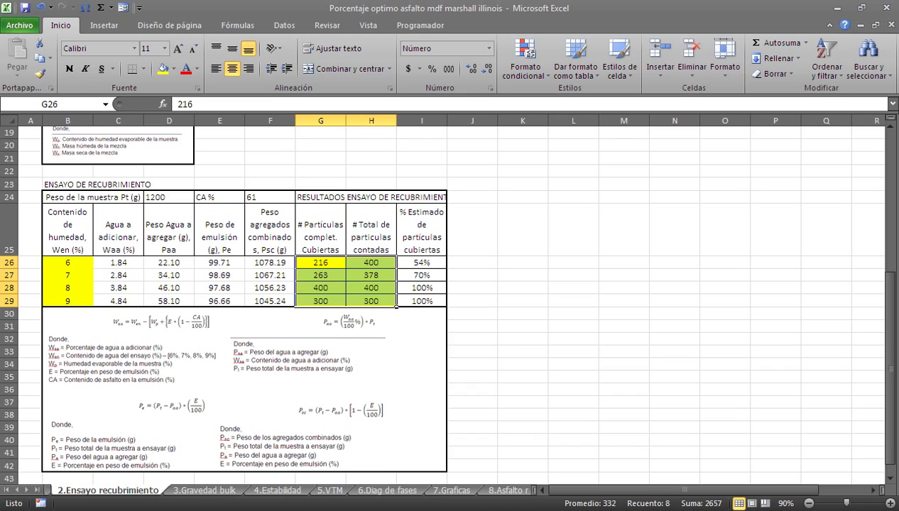
click(472, 339)
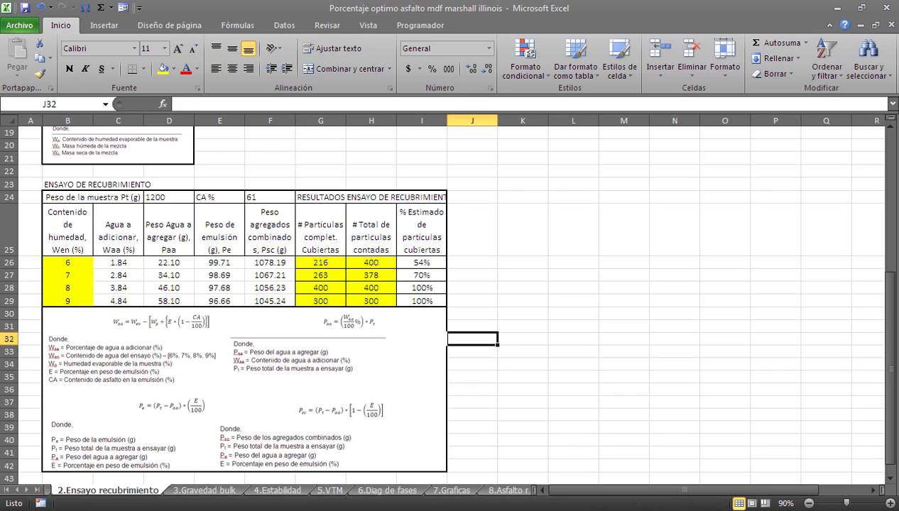
click(127, 351)
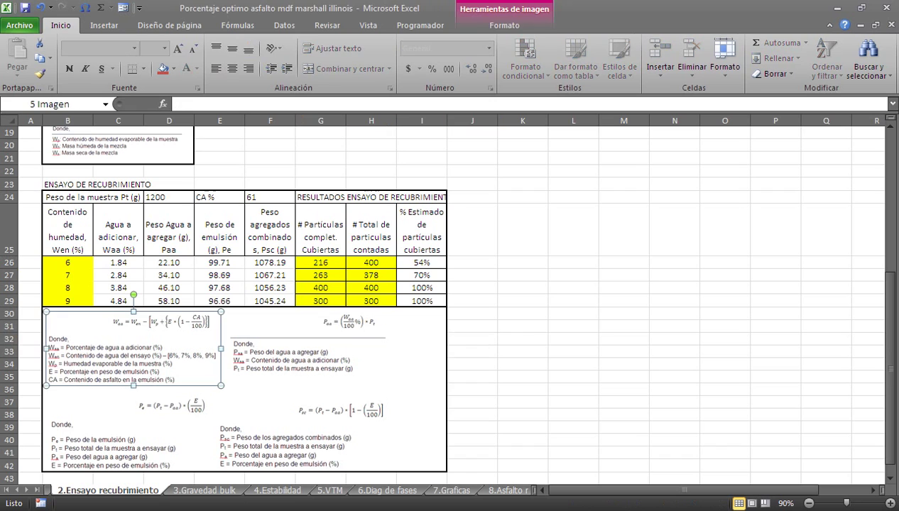
click(118, 263)
click(169, 231)
click(219, 262)
click(219, 231)
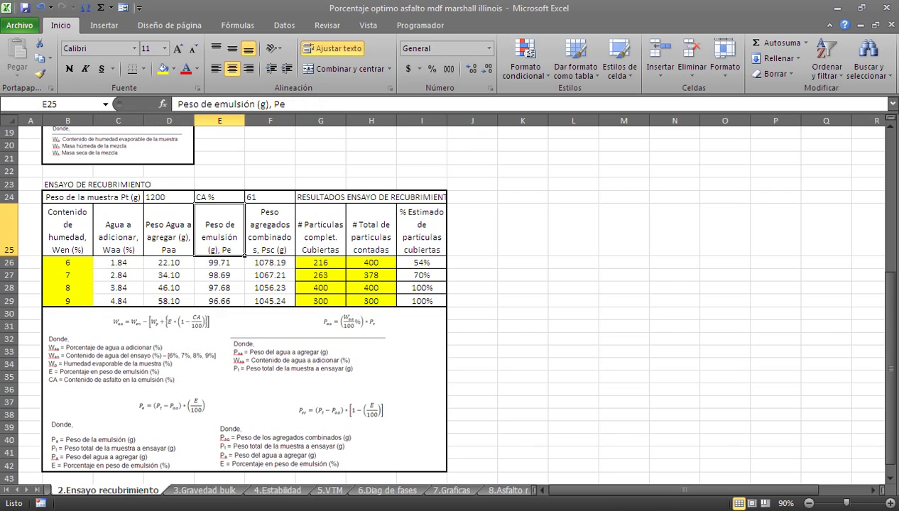
scroll(455, 299, up, 3)
scroll(454, 298, up, 3)
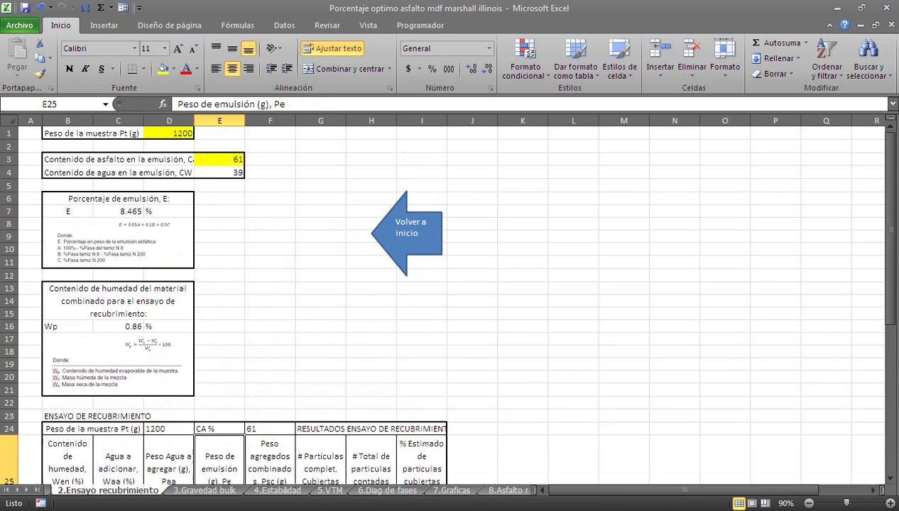
click(406, 233)
scroll(454, 299, down, 2)
scroll(455, 299, down, 1)
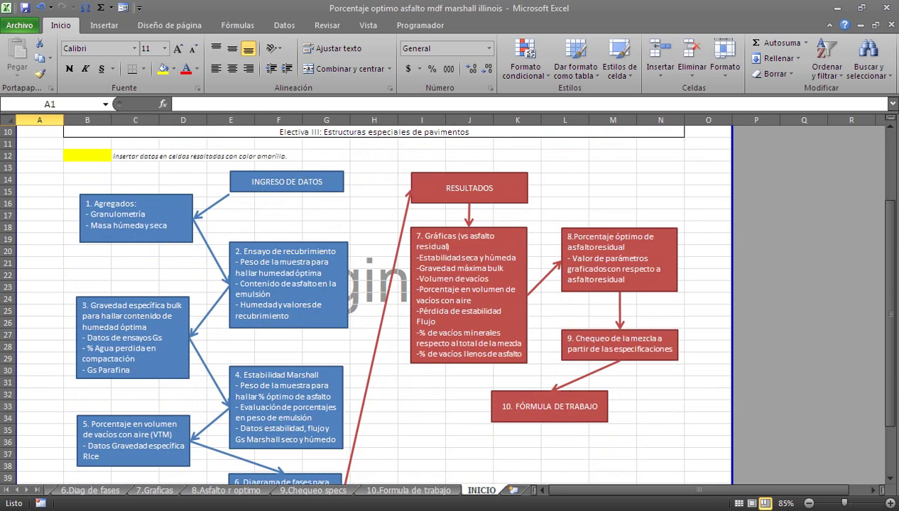
Step: Open 3.Gravedad bulk and point out paraffin gravity 0.96, 1% water loss and specimen masses J5:L15
click(135, 331)
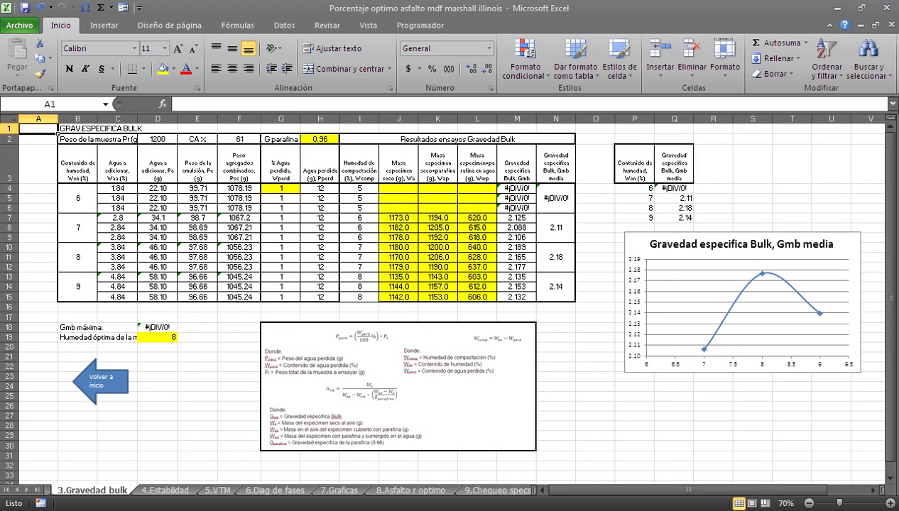
click(320, 140)
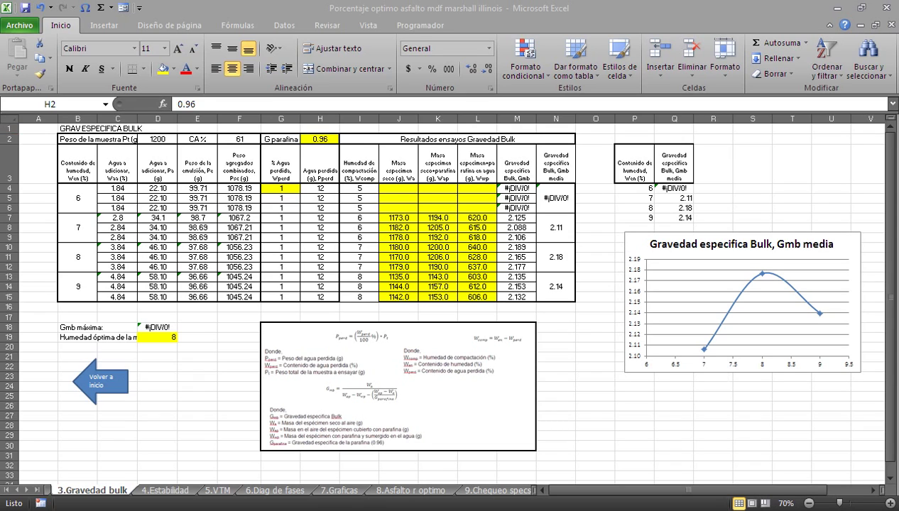
click(338, 142)
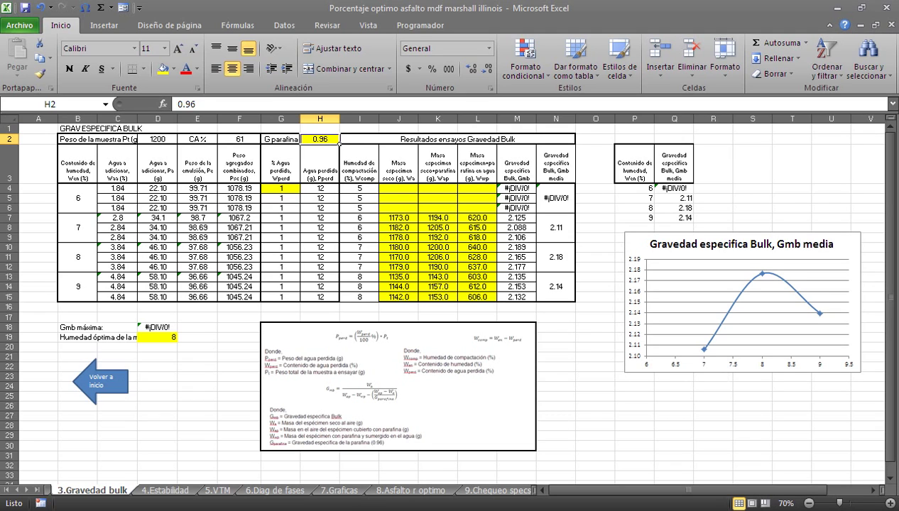
click(298, 188)
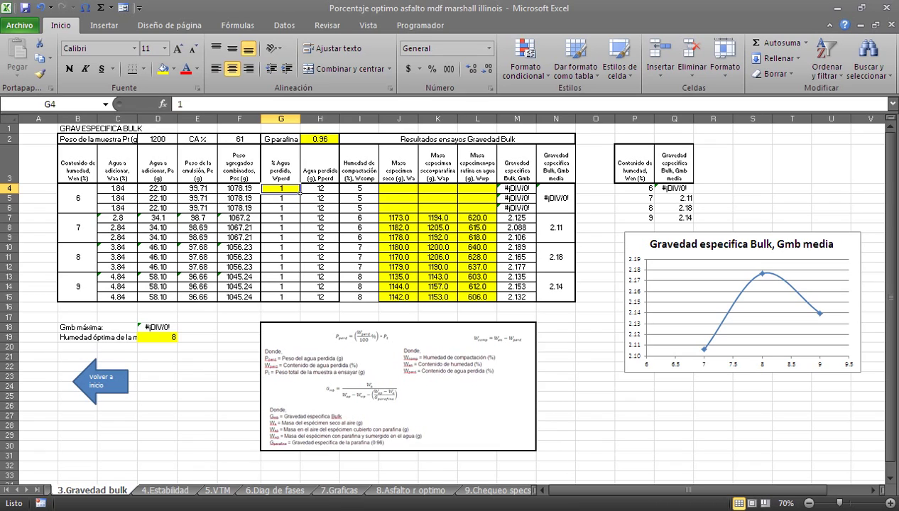
drag(398, 198, 490, 297)
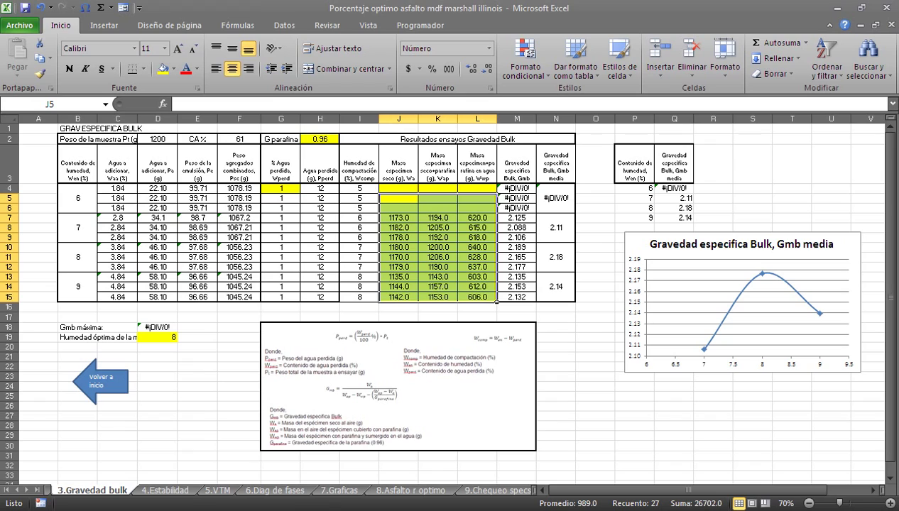
Step: Point out the optimum moisture of 8 and the 8% specimen rows, then return to INICIO
click(157, 337)
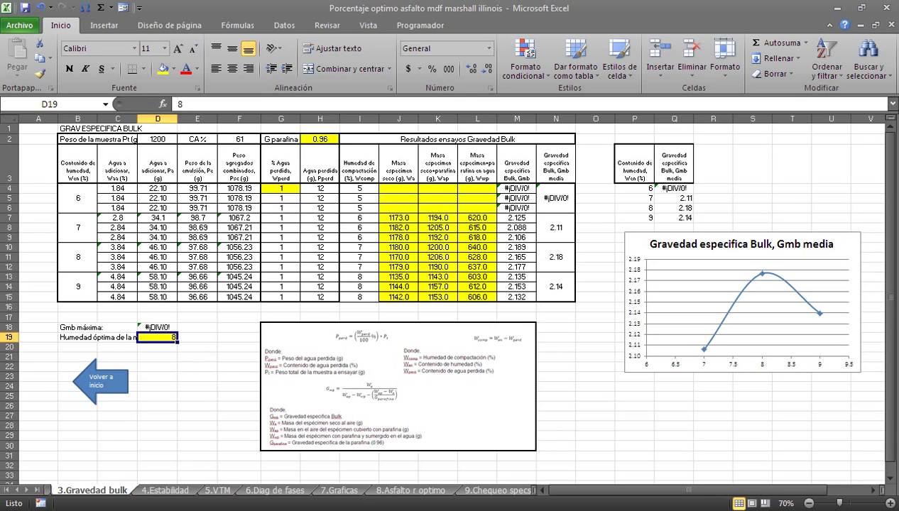
drag(78, 247, 561, 267)
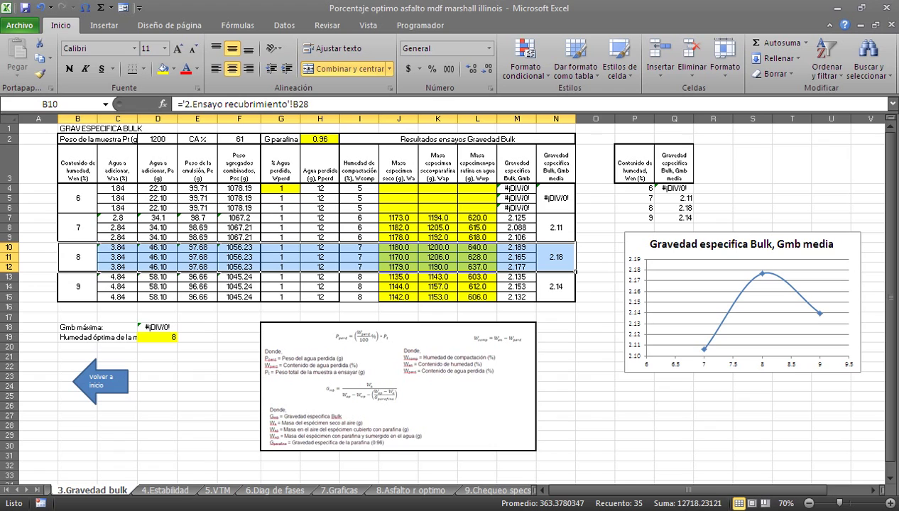
click(595, 376)
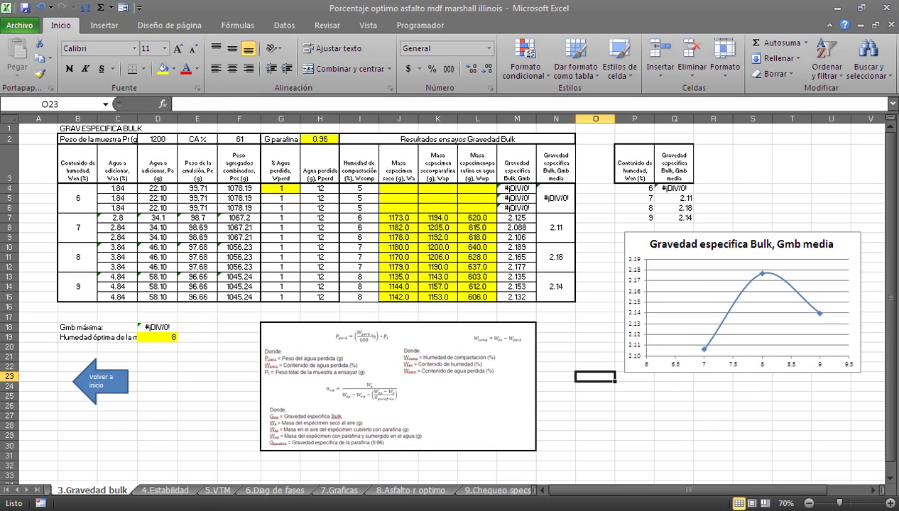
click(100, 382)
scroll(373, 304, down, 3)
scroll(374, 303, down, 2)
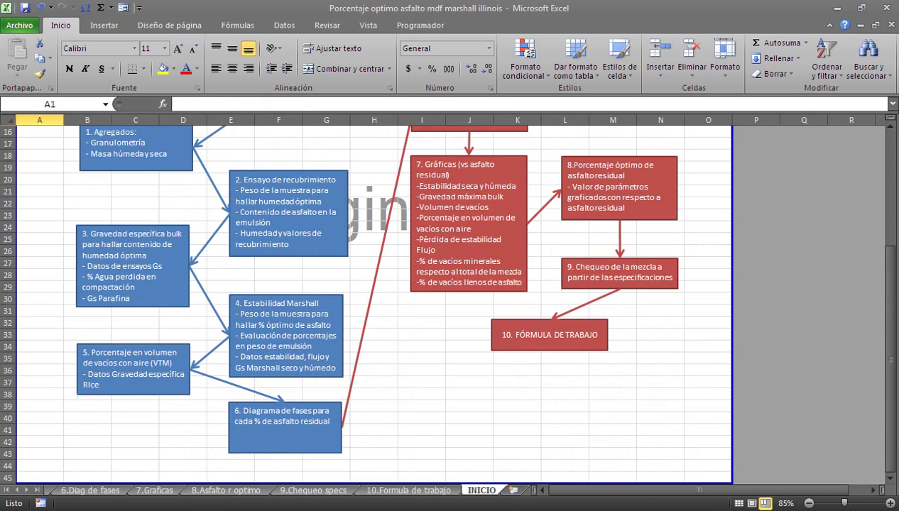
scroll(373, 304, down, 1)
scroll(373, 304, down, 1)
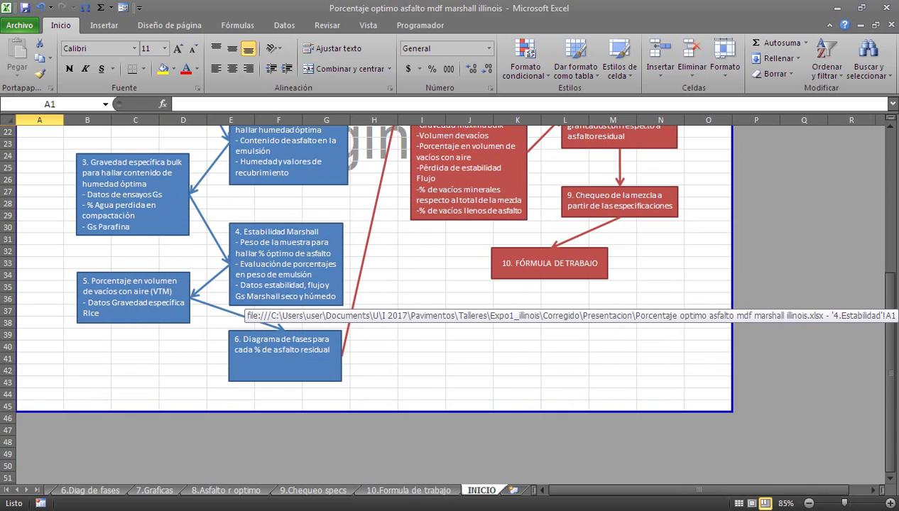
click(288, 298)
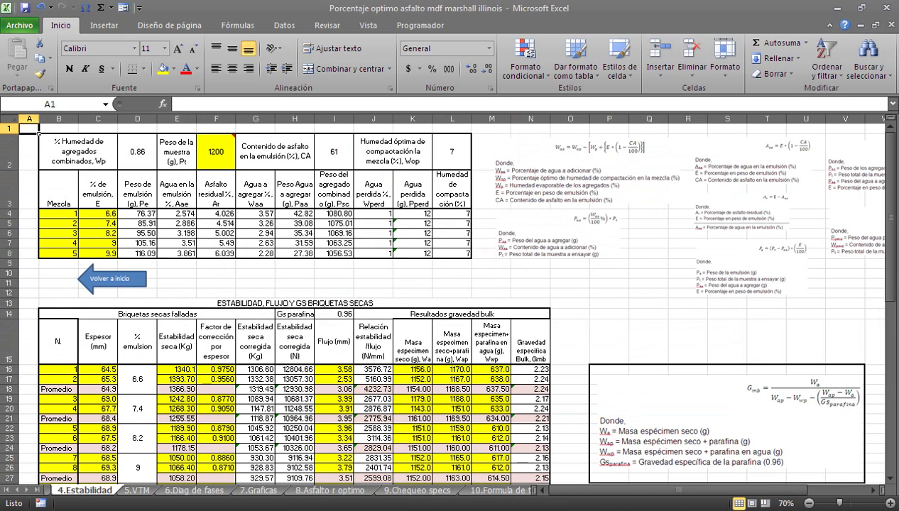
click(216, 152)
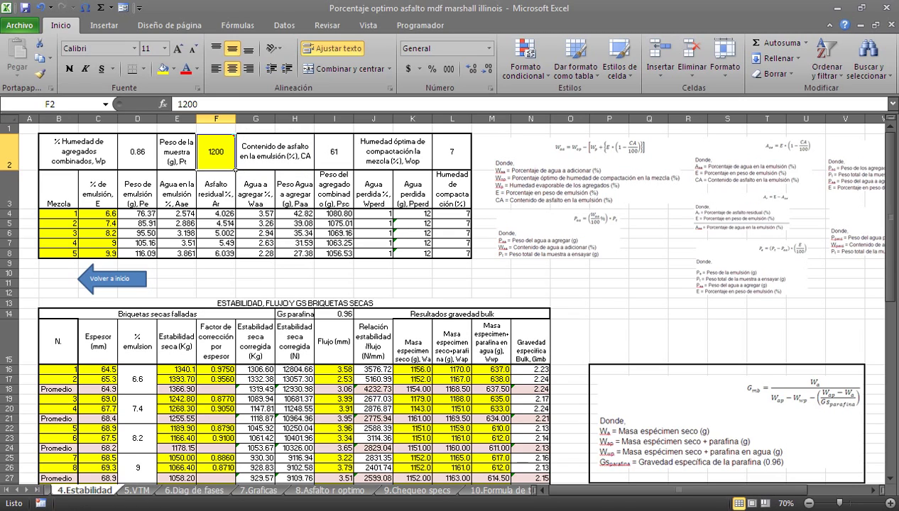
drag(68, 214, 77, 254)
drag(98, 214, 98, 253)
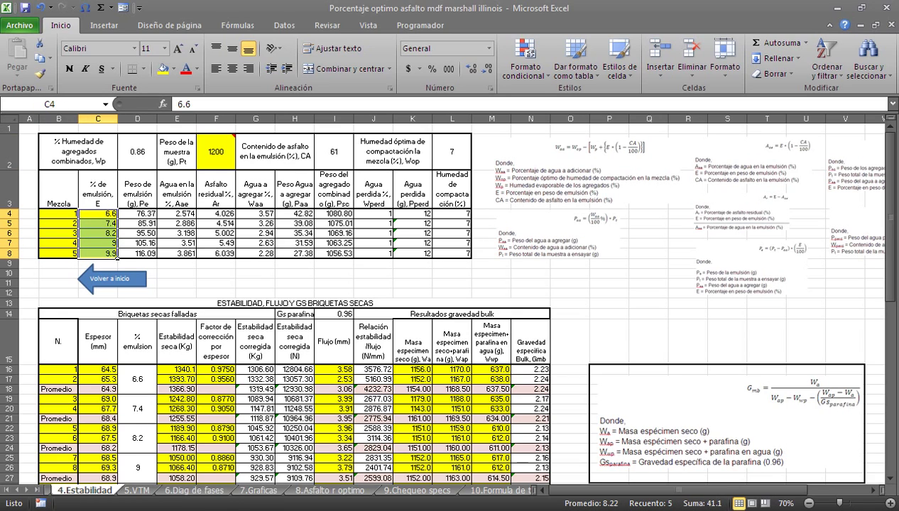
click(581, 165)
click(753, 161)
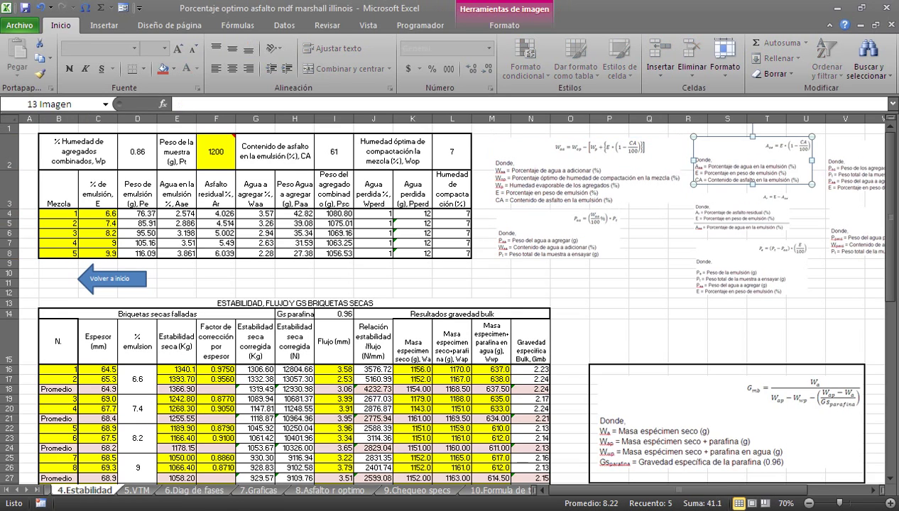
mouse_move(137, 190)
mouse_down()
mouse_move(431, 210)
mouse_move(432, 253)
mouse_up()
scroll(432, 253, down, 1)
scroll(432, 253, down, 1)
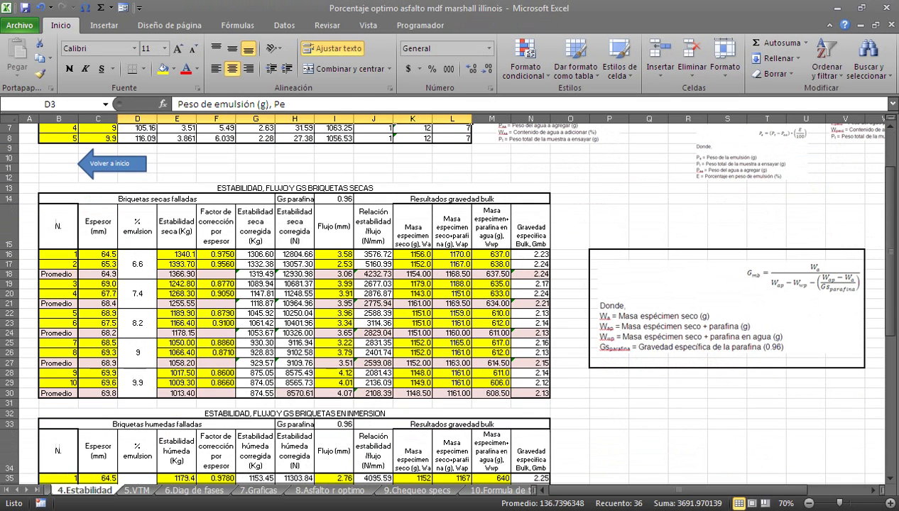
click(295, 188)
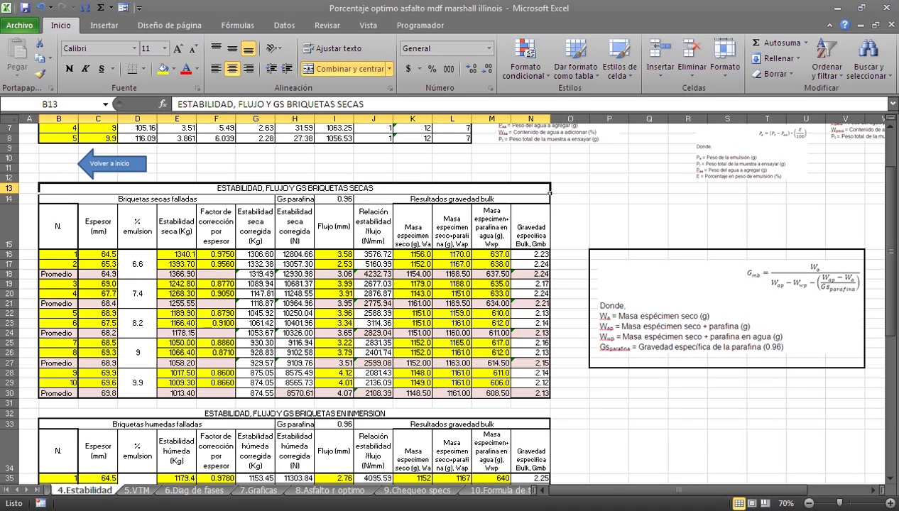
drag(58, 254, 492, 392)
scroll(491, 393, down, 3)
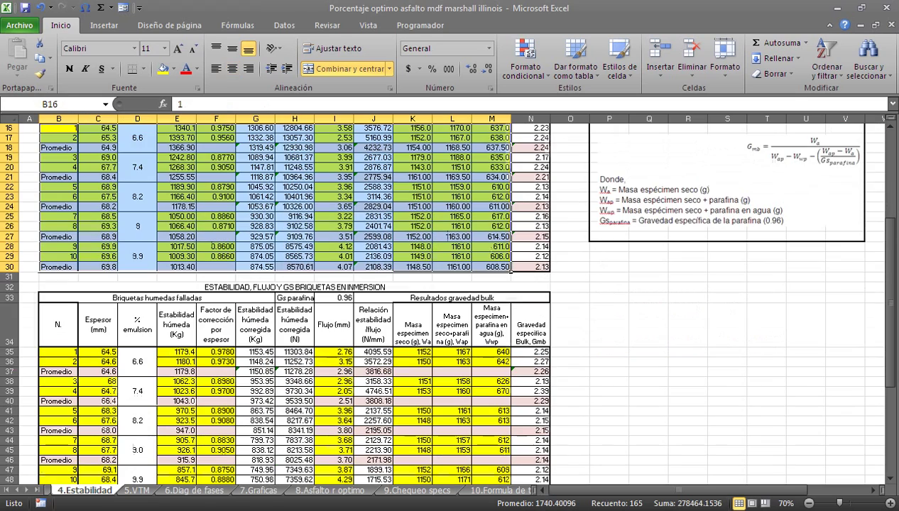
drag(106, 297, 533, 402)
scroll(533, 401, down, 6)
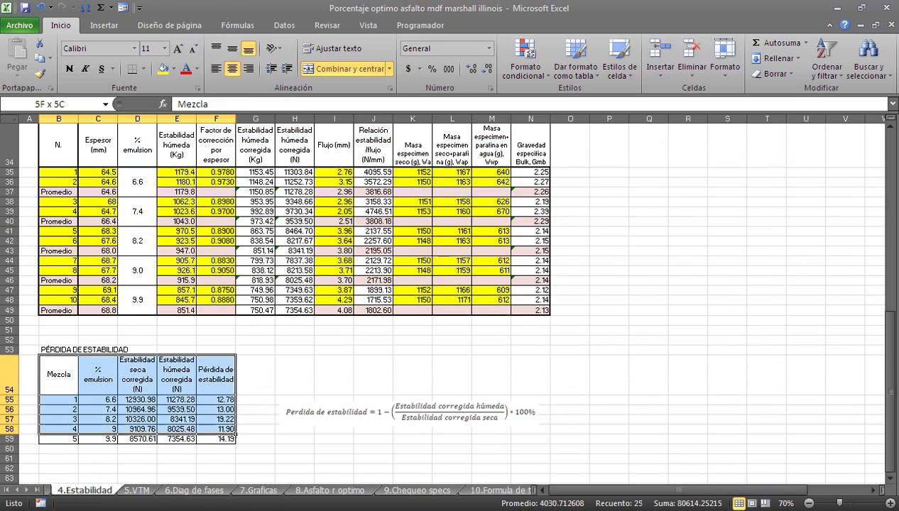
drag(58, 374, 216, 438)
click(295, 330)
drag(216, 376, 216, 429)
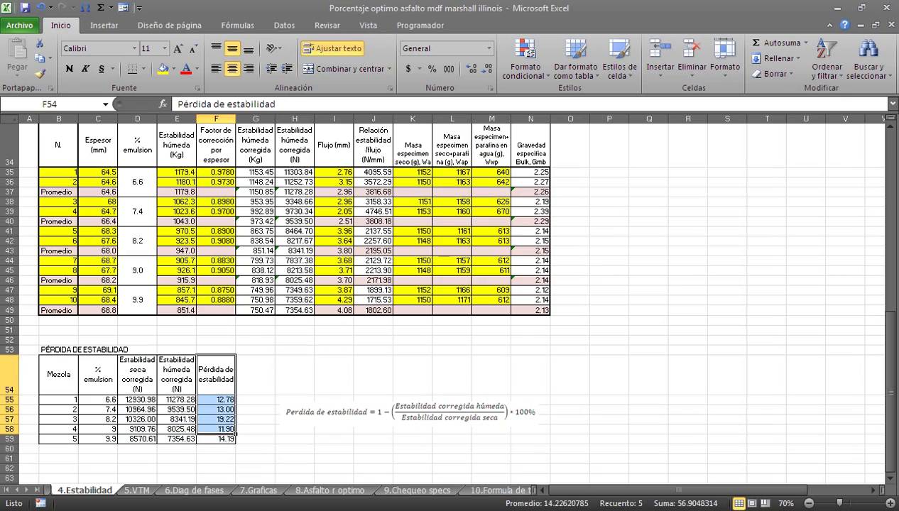
click(373, 349)
scroll(374, 350, up, 11)
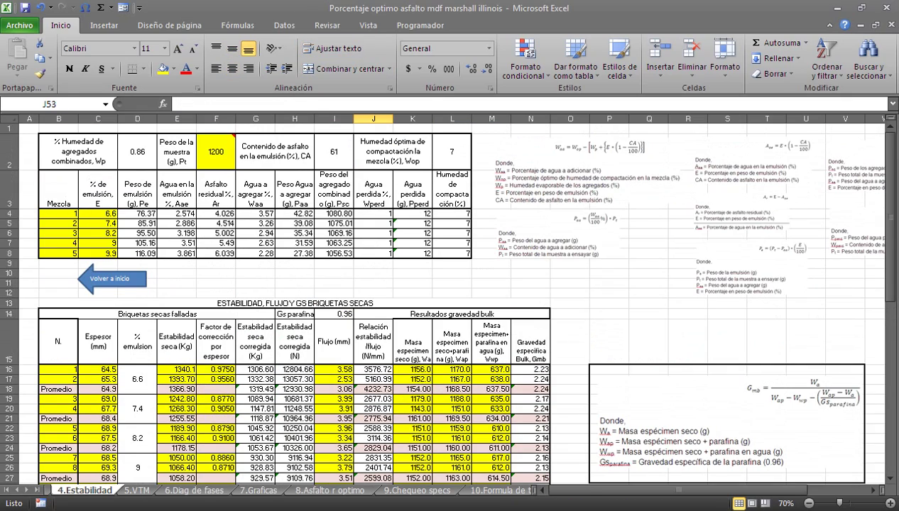
click(112, 278)
scroll(454, 284, down, 6)
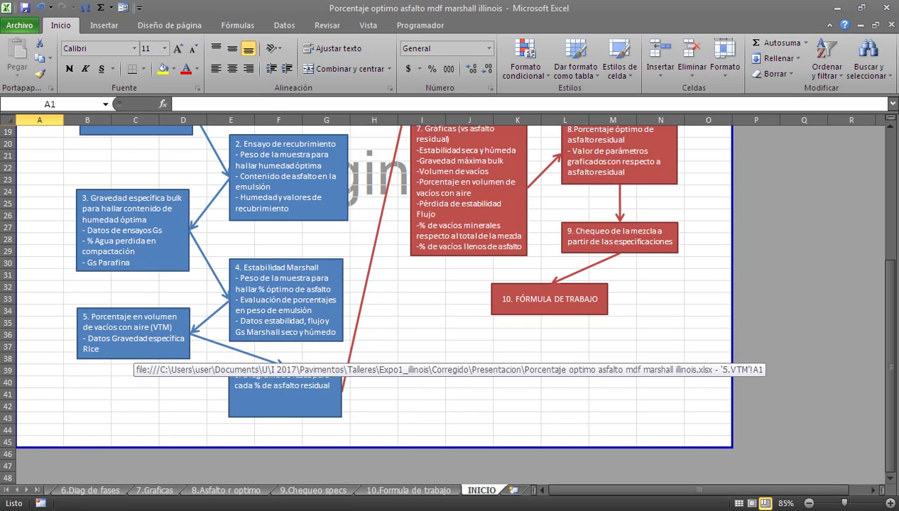
click(133, 351)
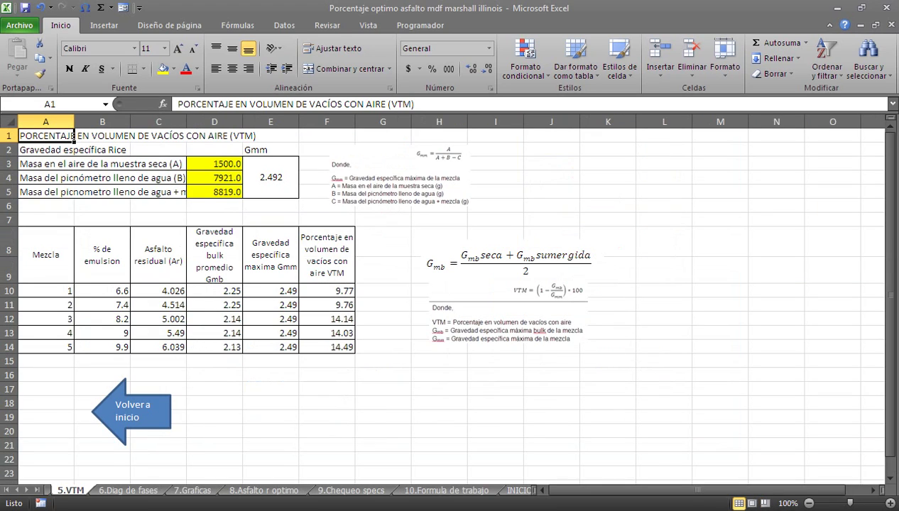
click(271, 178)
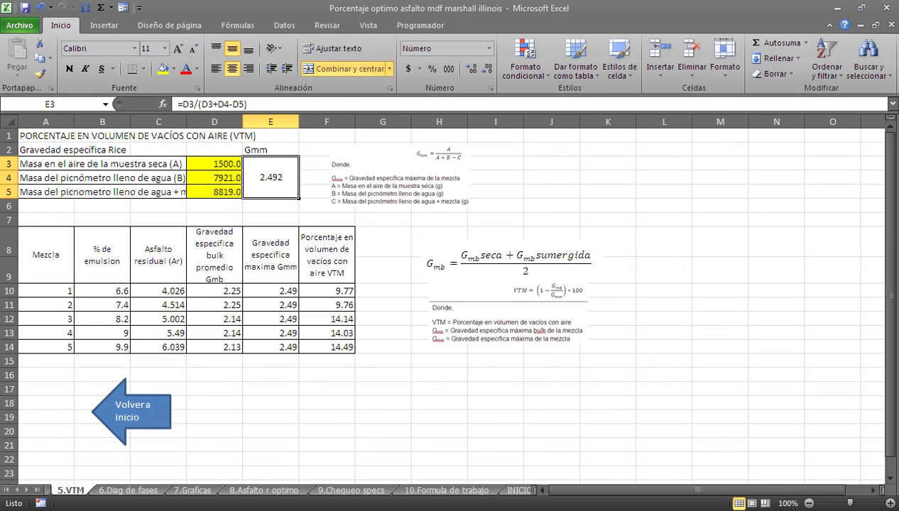
key(F2)
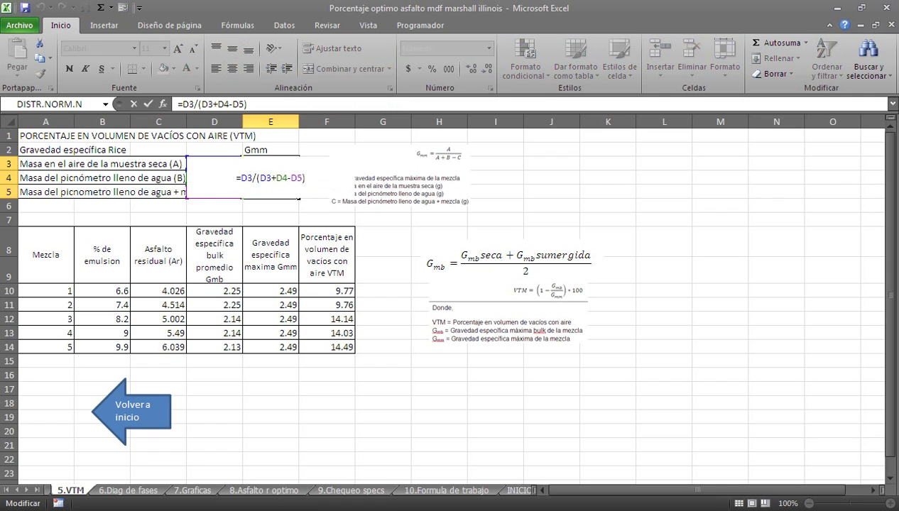
key(Escape)
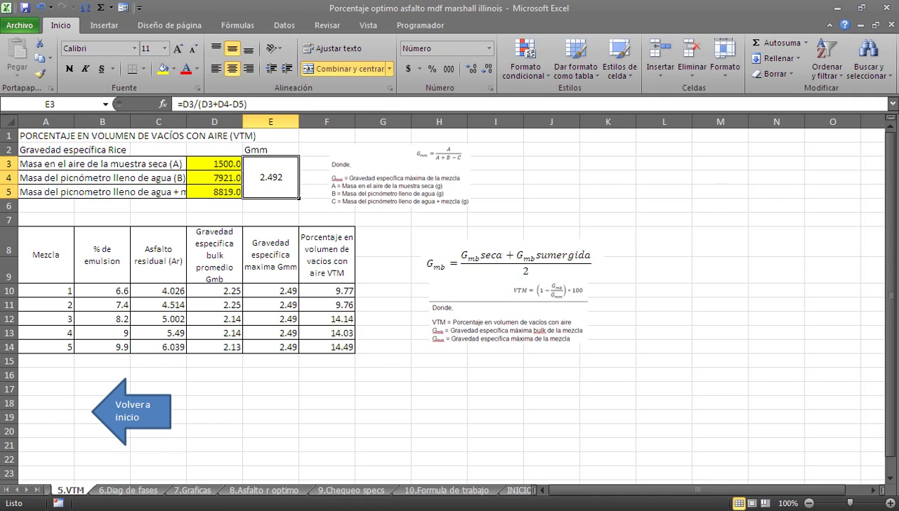
drag(102, 291, 102, 347)
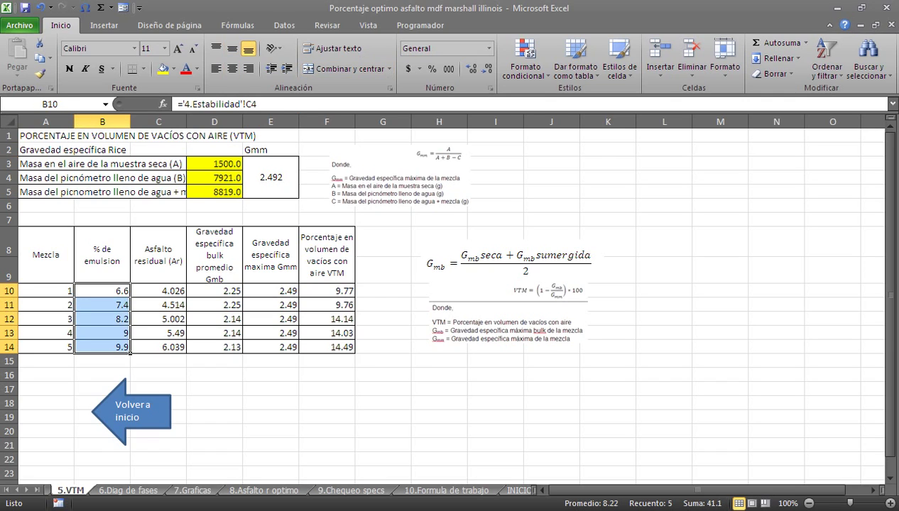
drag(170, 292, 183, 320)
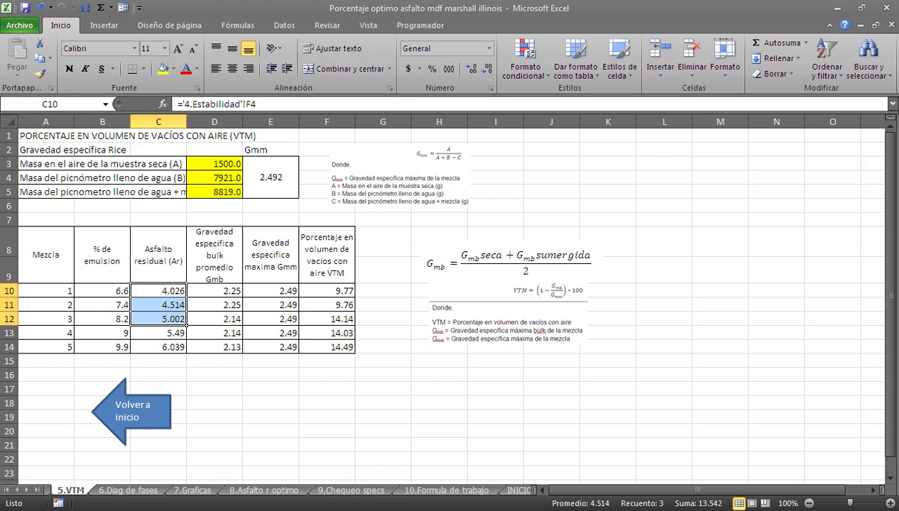
click(132, 412)
scroll(131, 412, down, 6)
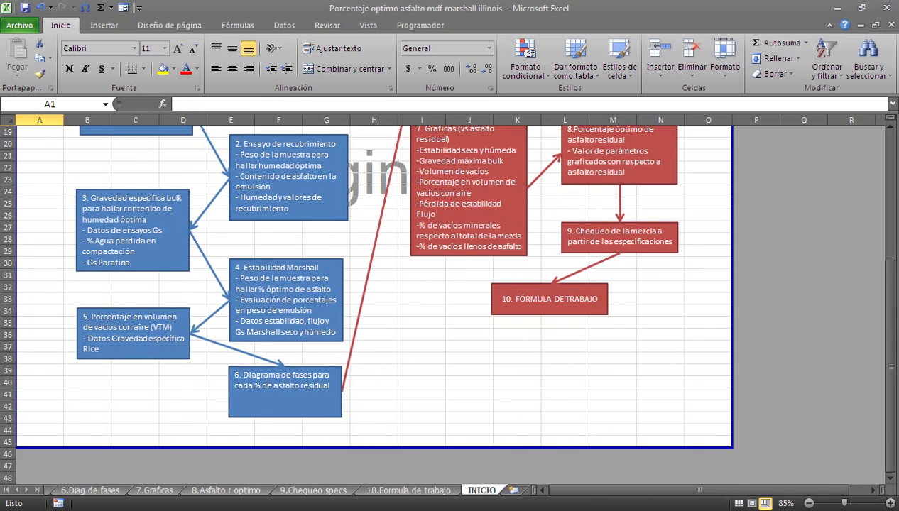
click(249, 333)
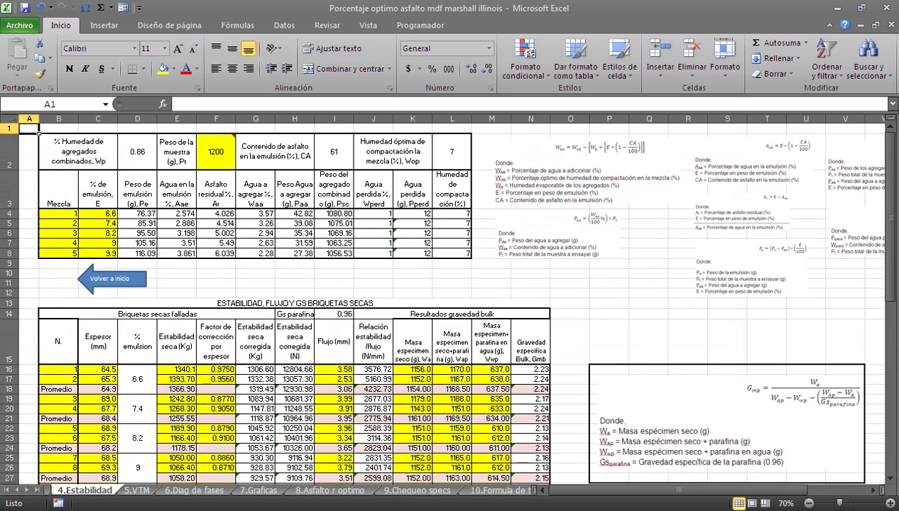
click(110, 278)
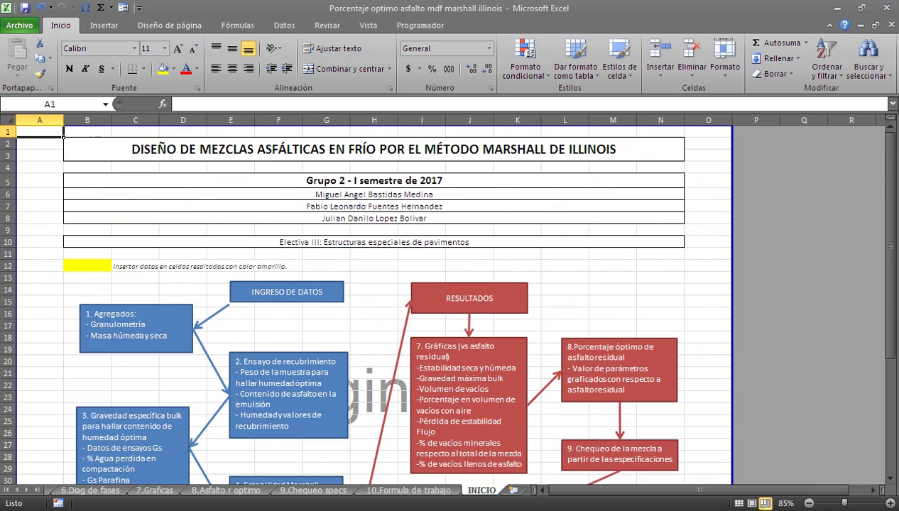
scroll(231, 336, down, 7)
click(133, 297)
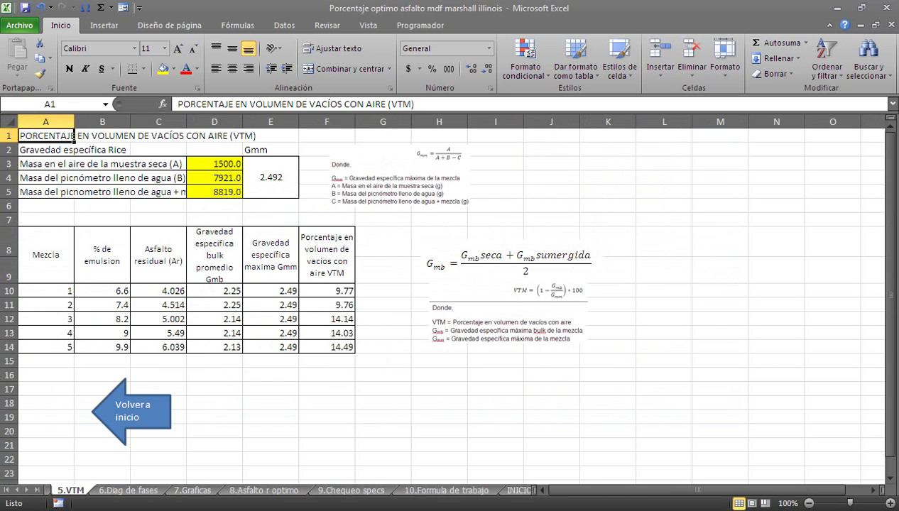
drag(102, 290, 103, 332)
drag(157, 290, 158, 347)
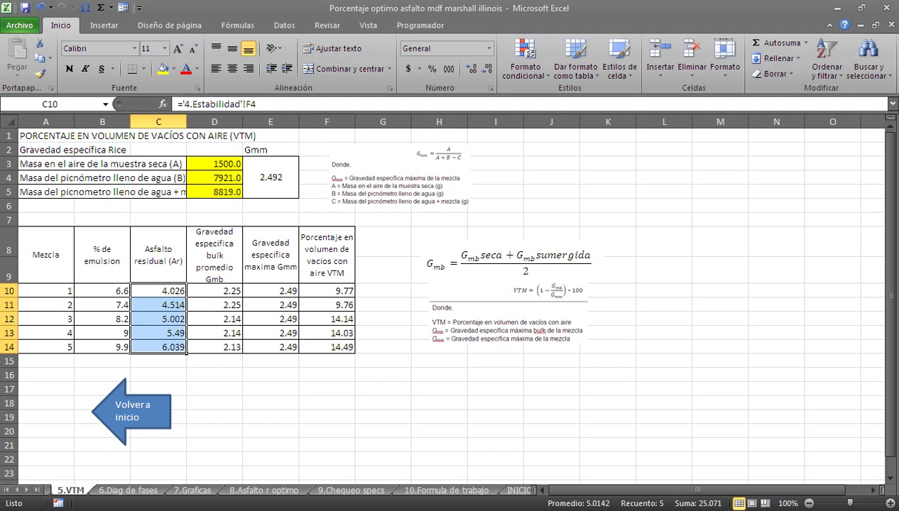
drag(214, 290, 215, 304)
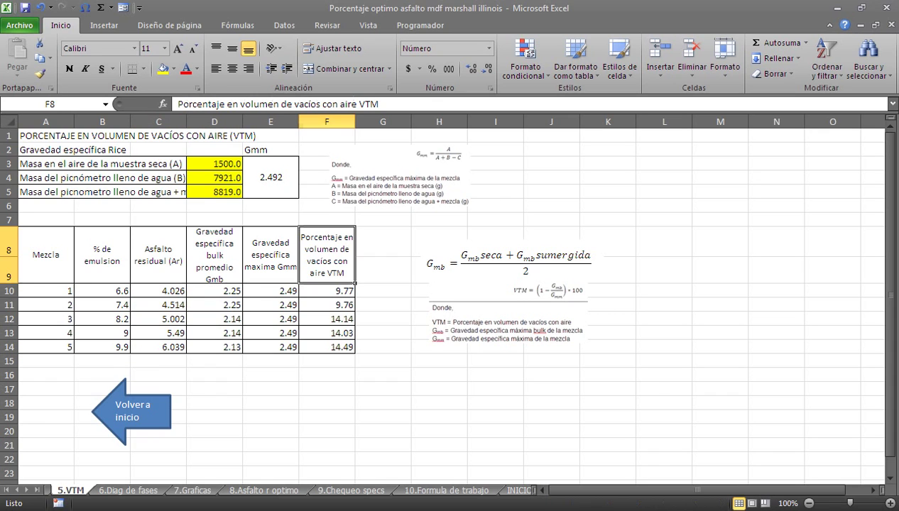
drag(326, 255, 327, 348)
click(382, 319)
Step: Go from INICIO to the 6.Diag de fases sheet and zoom in to 70%
click(128, 412)
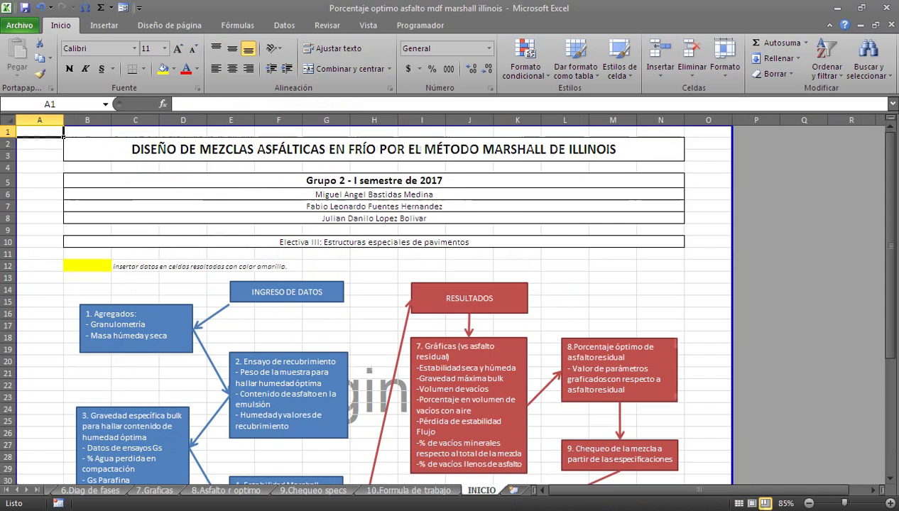
scroll(447, 299, down, 6)
scroll(448, 298, down, 1)
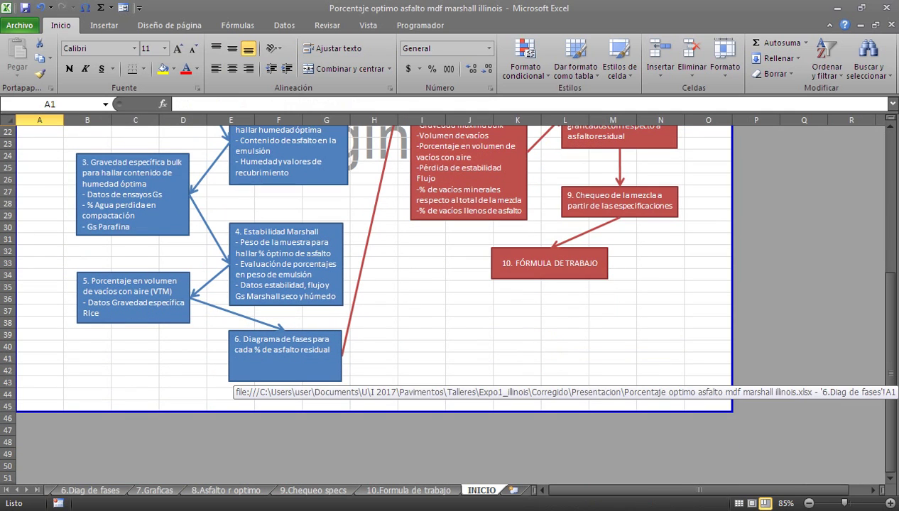
click(245, 370)
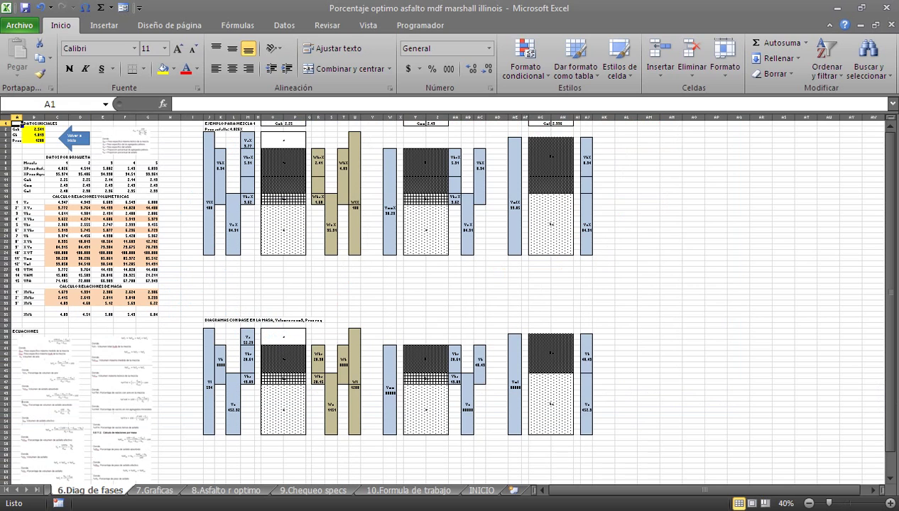
click(890, 503)
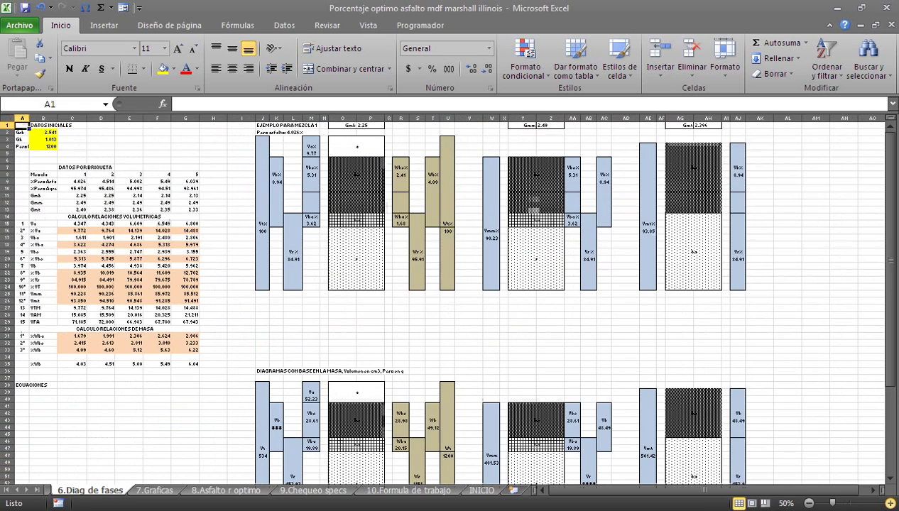
click(890, 504)
click(890, 503)
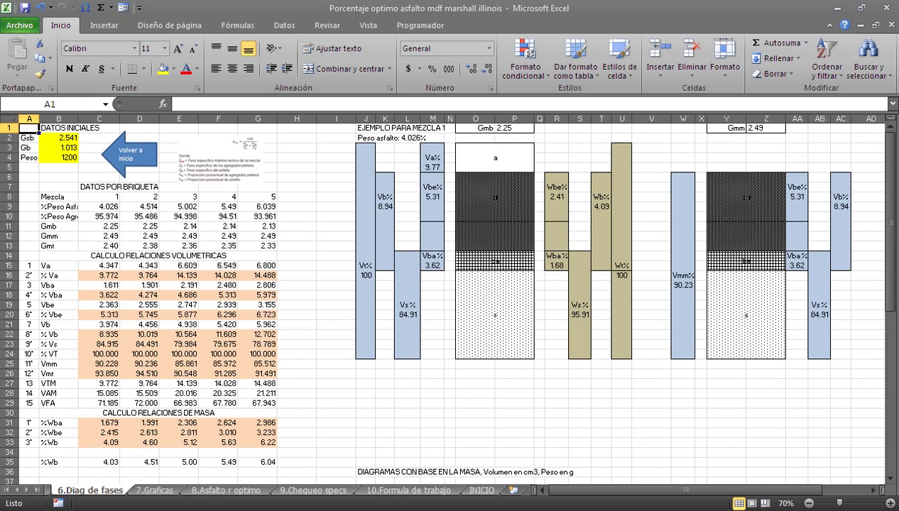
Step: Check the Gsb 2.541 and Gb inputs and trace mix 1's 4.026% asphalt to 5.VTM
click(59, 138)
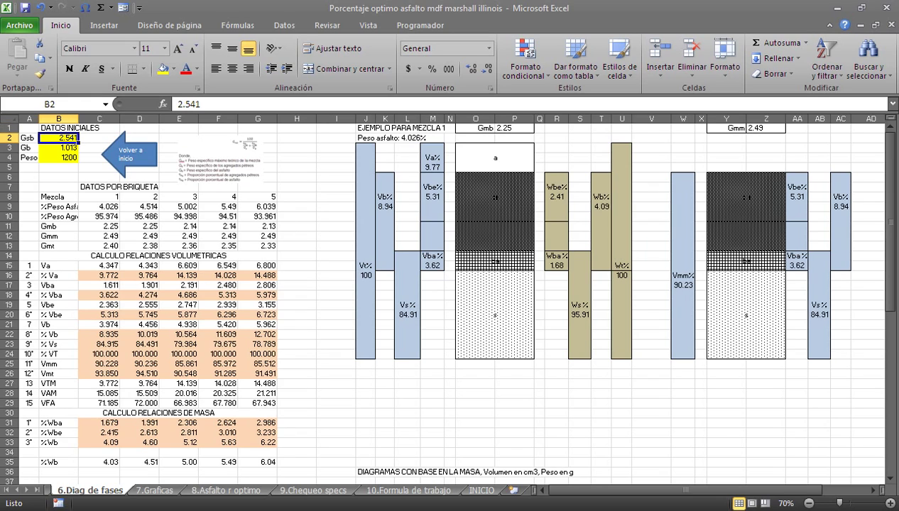
click(28, 138)
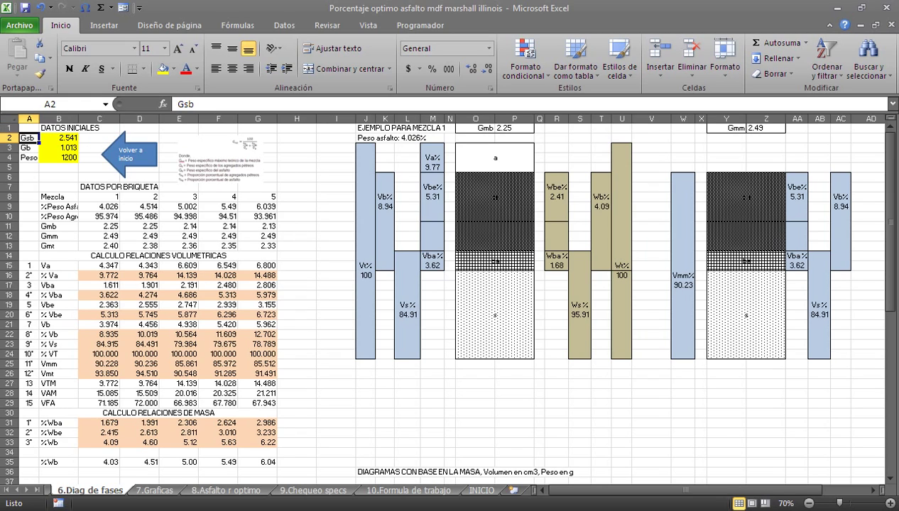
mouse_move(29, 148)
mouse_down()
mouse_move(61, 147)
mouse_move(60, 158)
mouse_up()
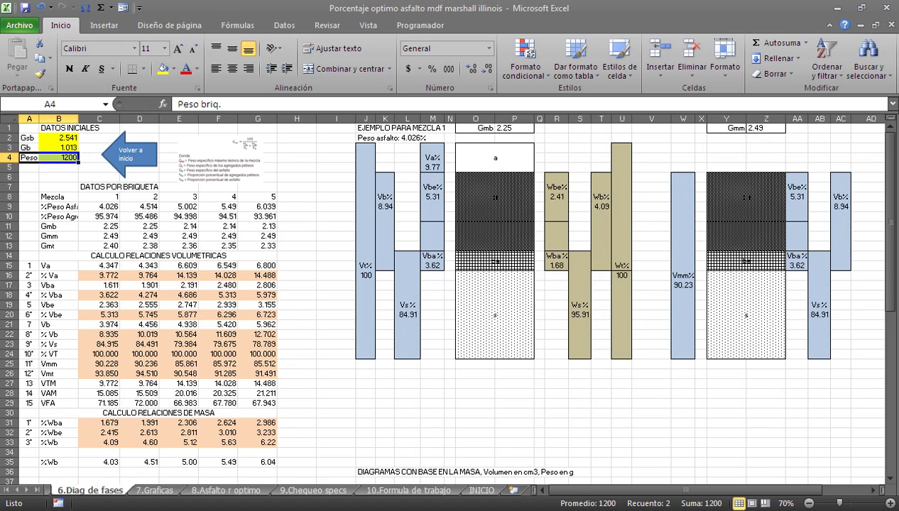
drag(99, 197, 99, 206)
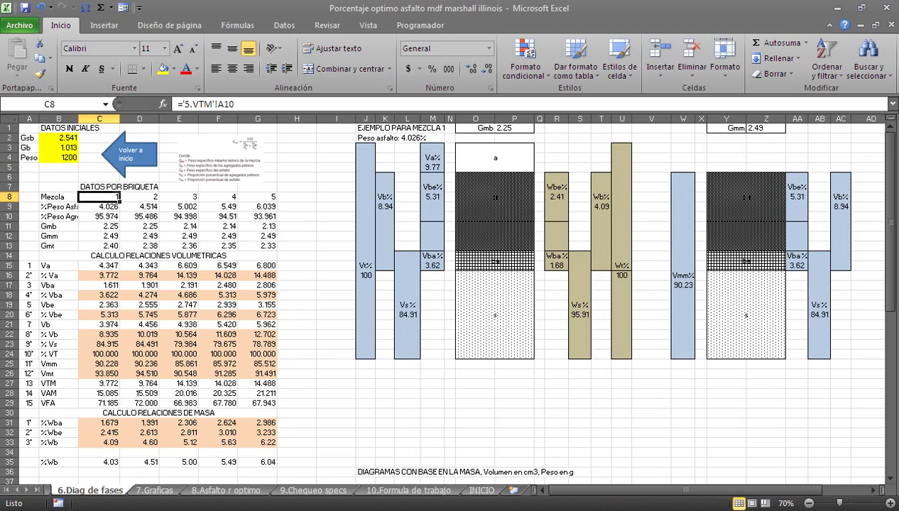
scroll(449, 298, up, 1)
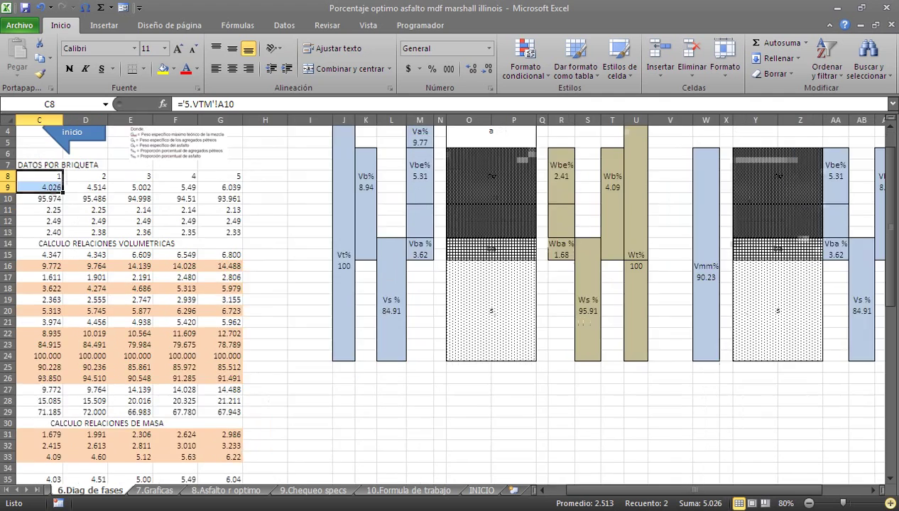
scroll(450, 298, up, 1)
drag(682, 490, 660, 490)
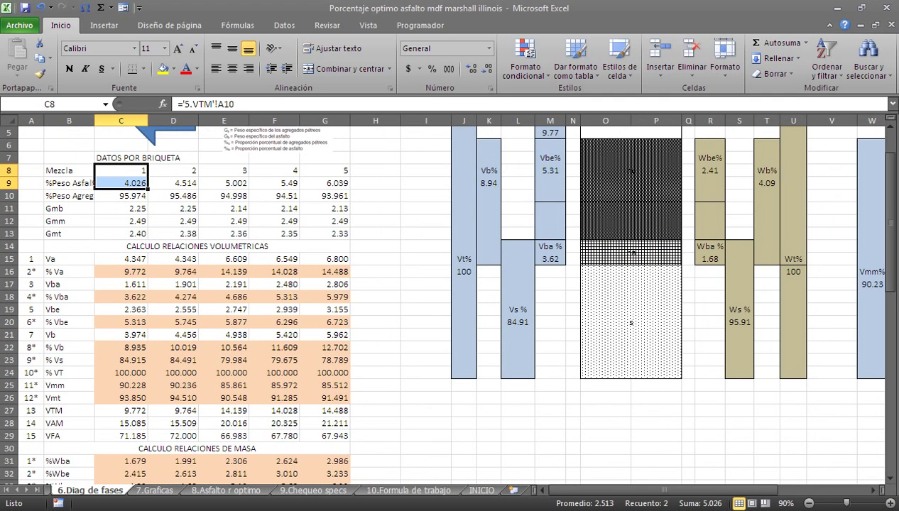
click(121, 183)
click(120, 195)
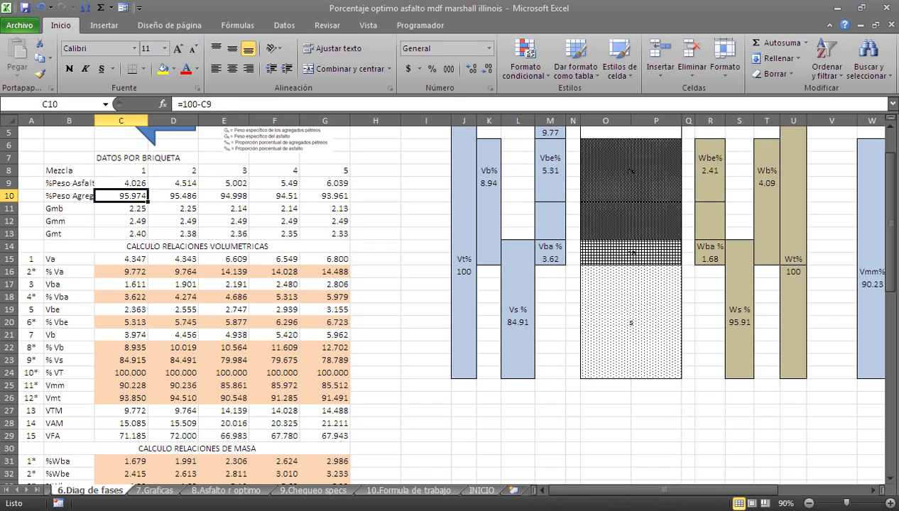
drag(120, 208, 121, 373)
scroll(121, 284, down, 3)
scroll(121, 373, down, 3)
drag(68, 297, 341, 347)
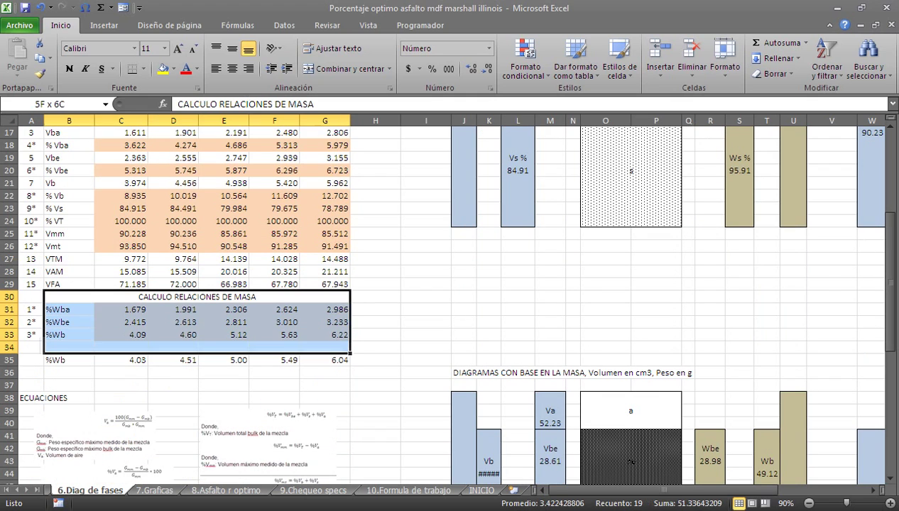
scroll(341, 348, down, 3)
scroll(341, 347, down, 4)
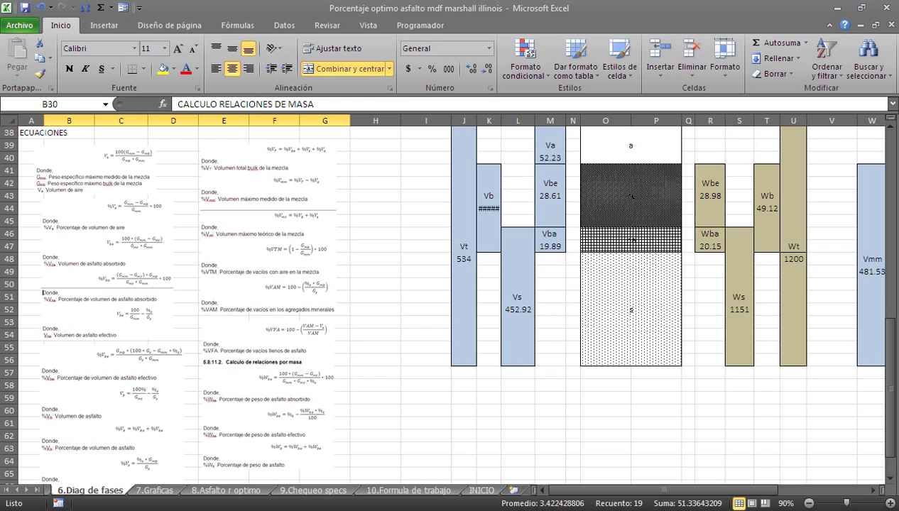
scroll(341, 347, up, 9)
scroll(341, 347, up, 4)
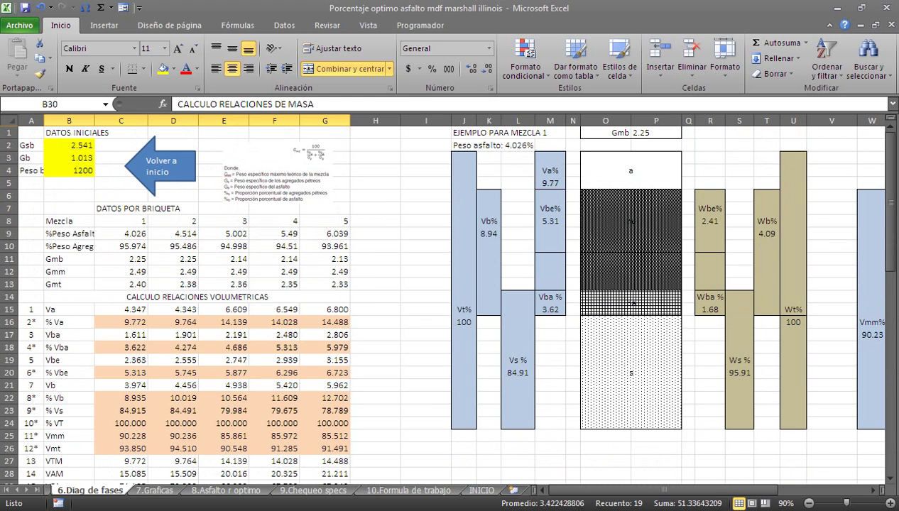
drag(489, 133, 740, 423)
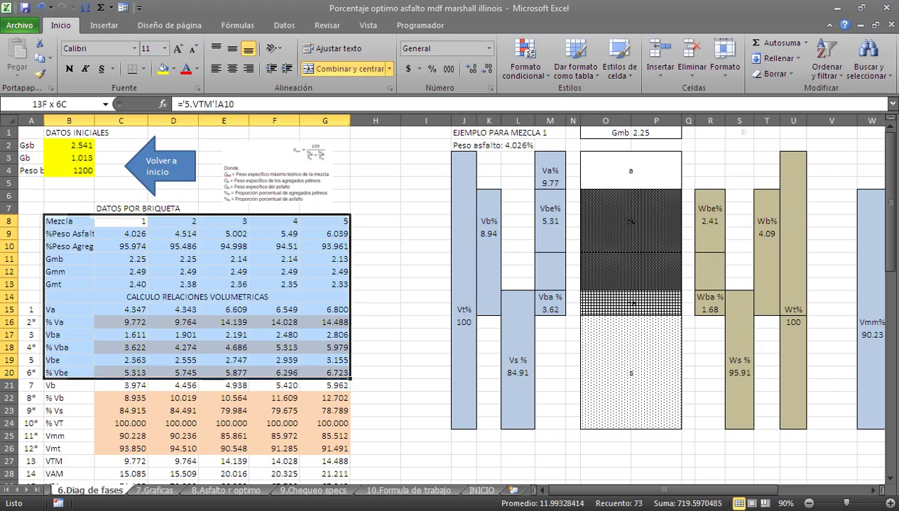
drag(69, 221, 326, 398)
drag(121, 247, 120, 234)
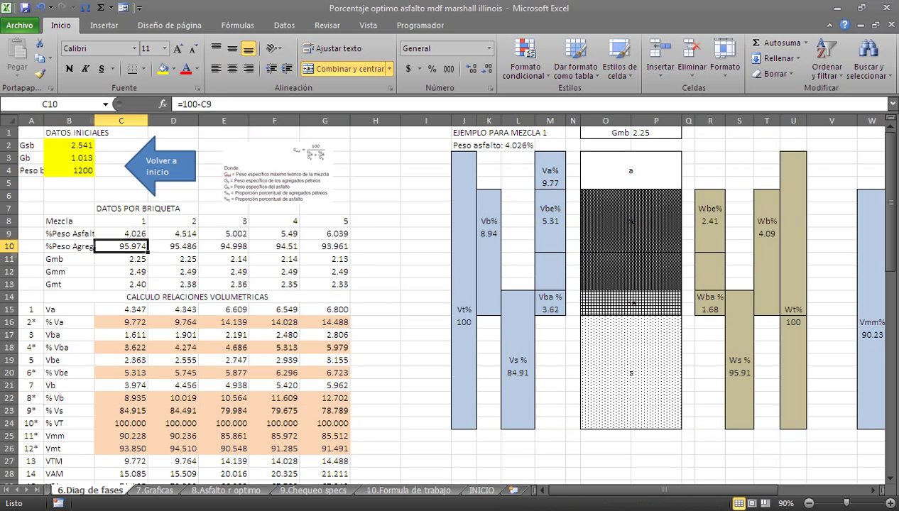
click(375, 246)
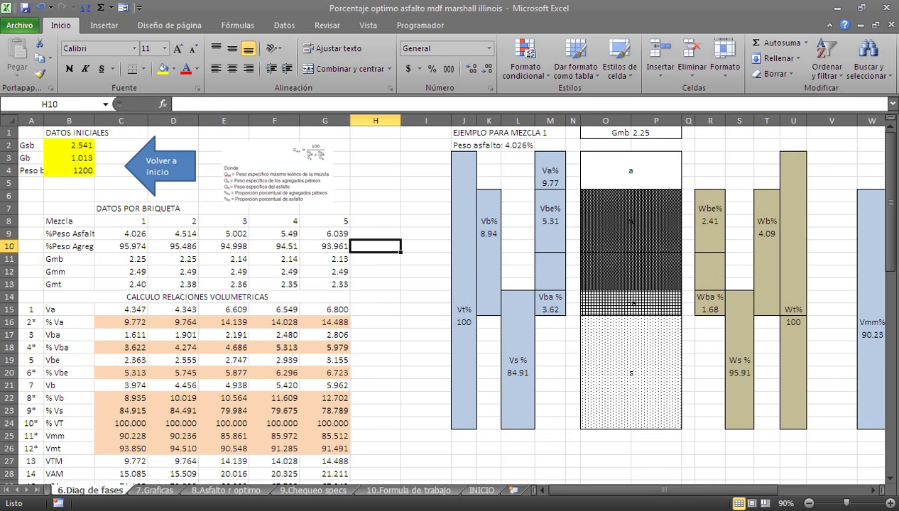
drag(650, 490, 701, 490)
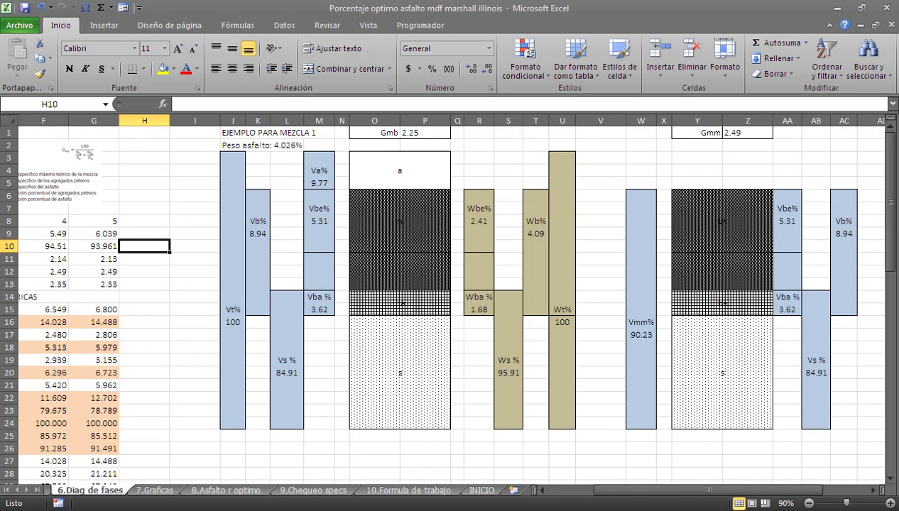
click(319, 183)
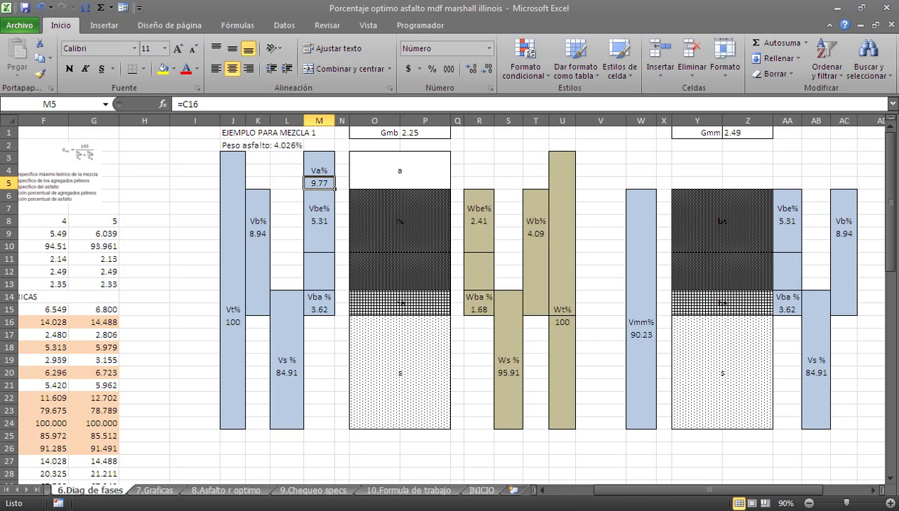
ctrl+click(319, 227)
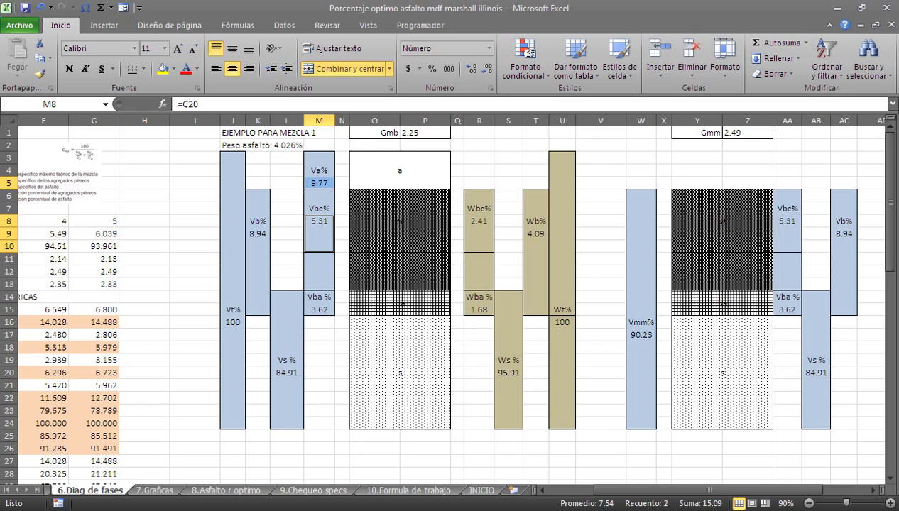
ctrl+click(287, 372)
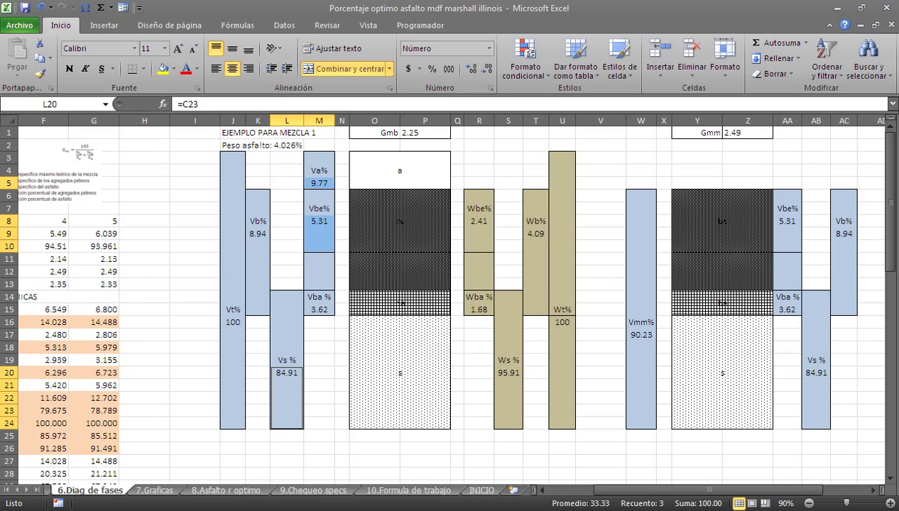
click(319, 373)
scroll(448, 299, down, 3)
scroll(448, 299, down, 5)
scroll(447, 298, down, 1)
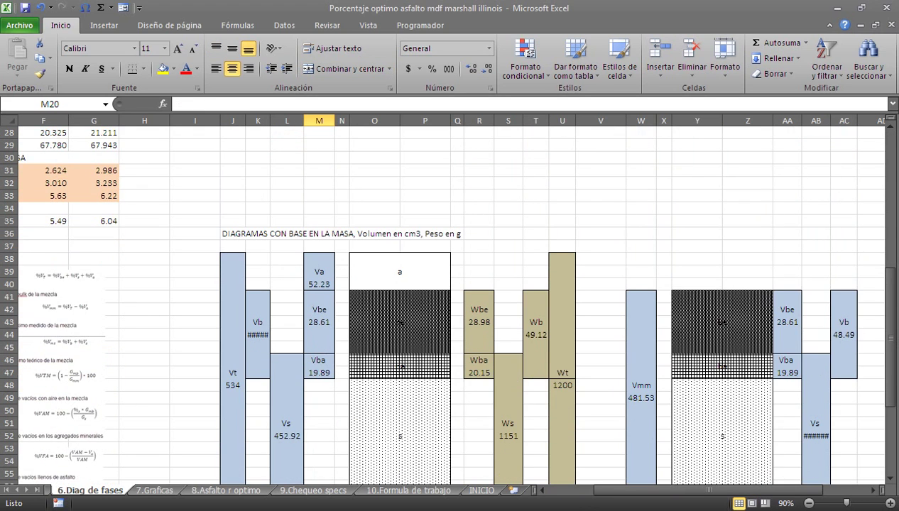
scroll(447, 299, down, 3)
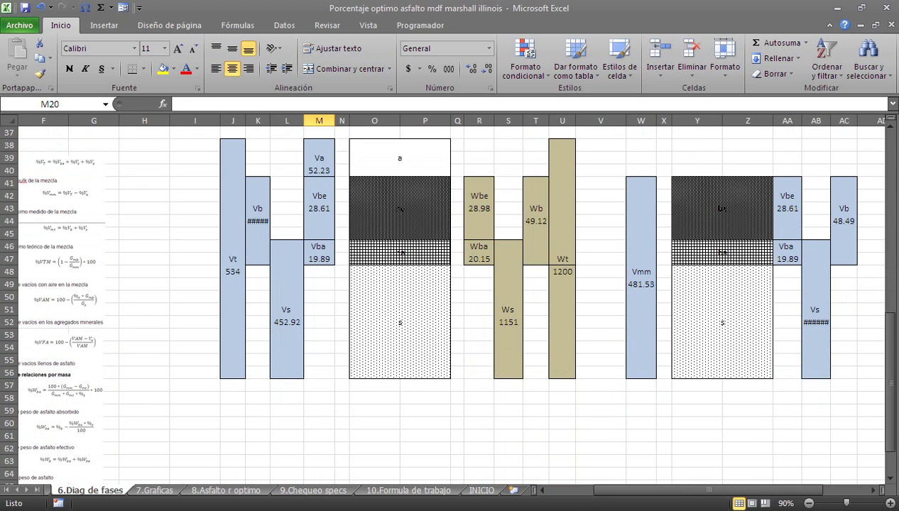
click(508, 348)
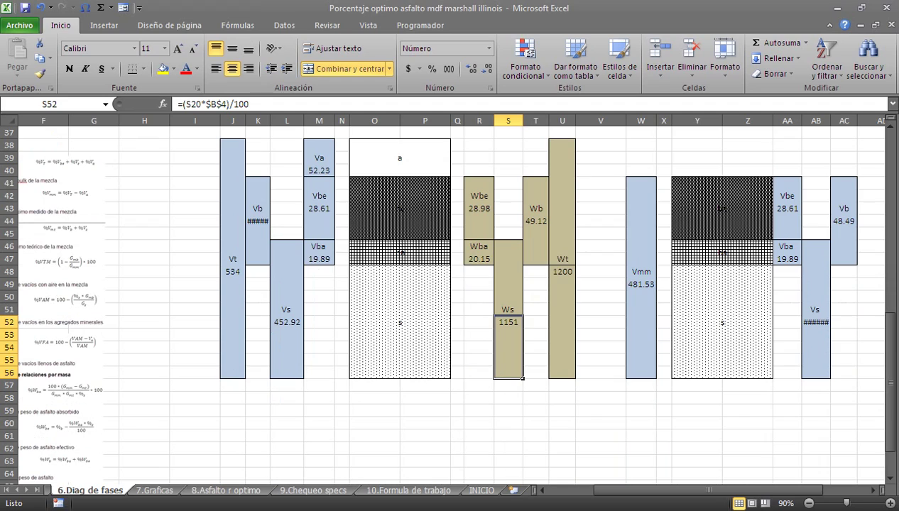
ctrl+click(479, 209)
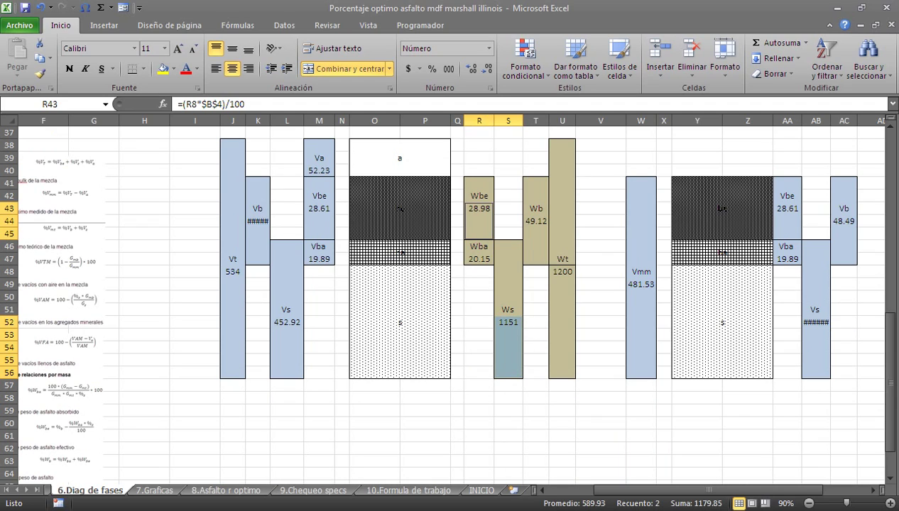
click(601, 258)
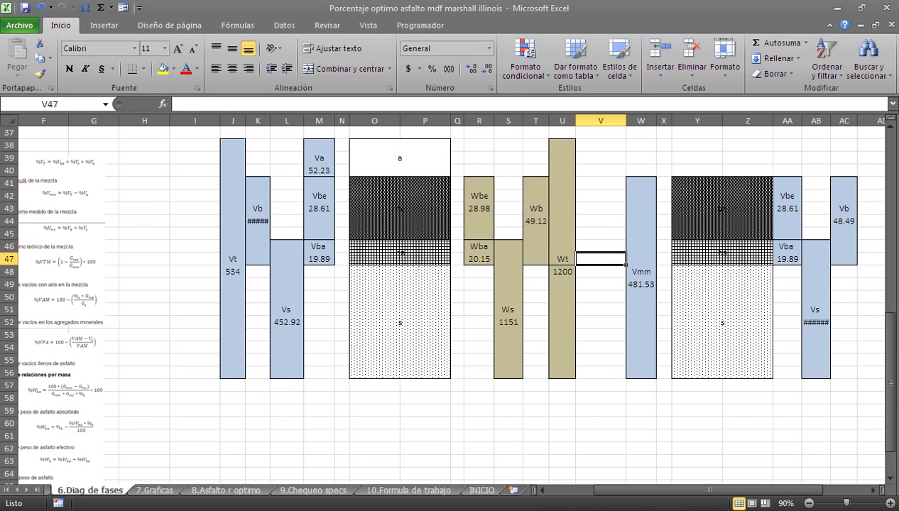
click(508, 348)
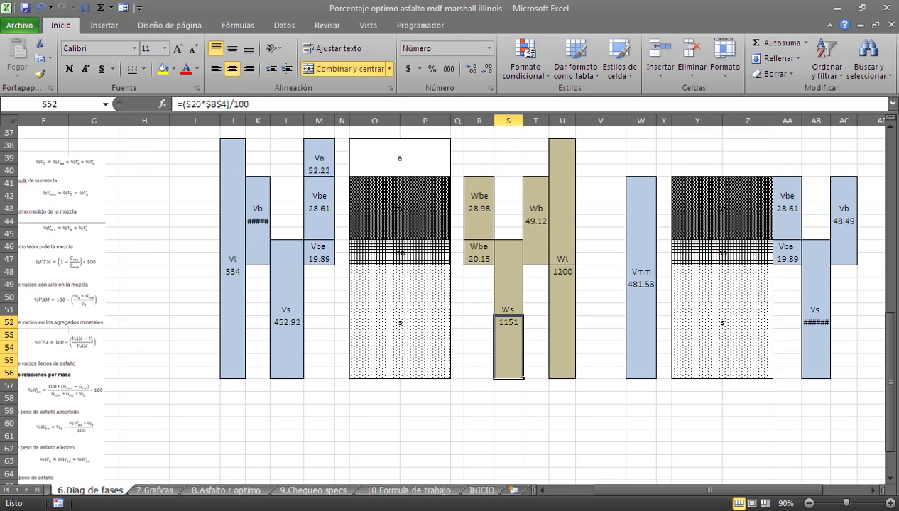
ctrl+click(536, 220)
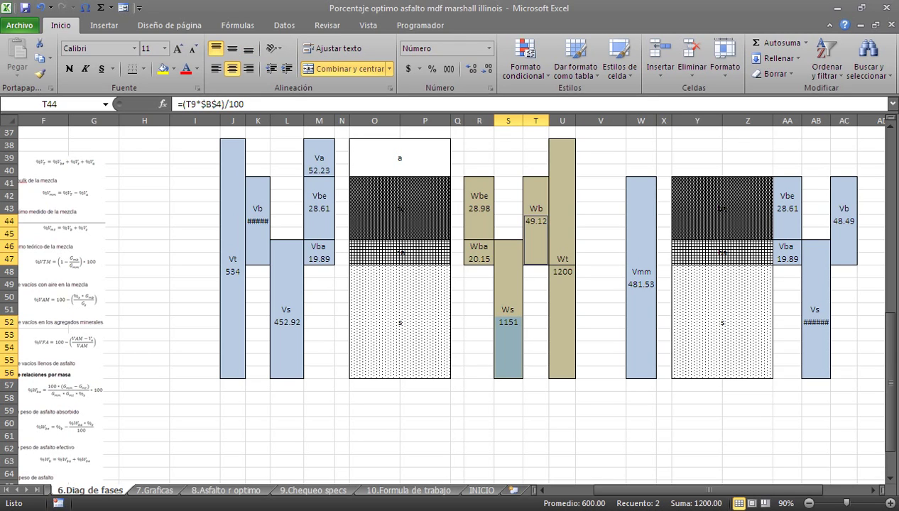
click(600, 247)
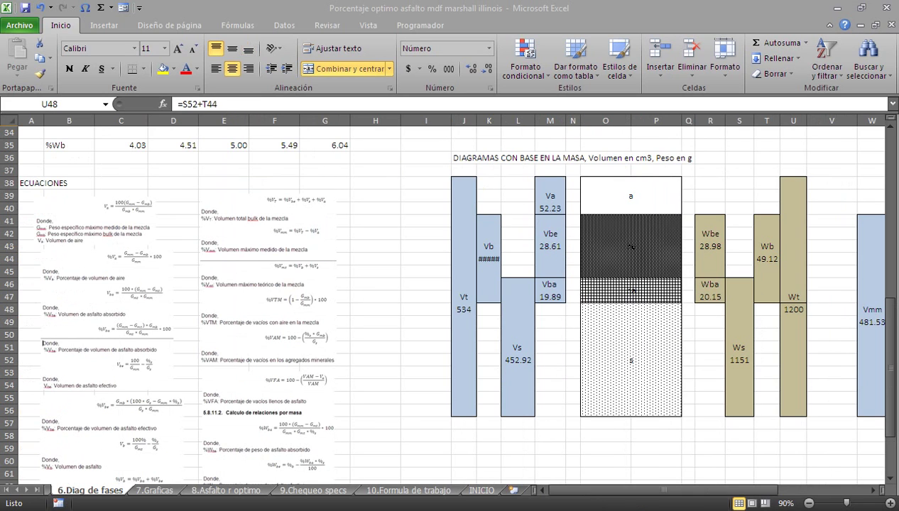
drag(643, 490, 672, 490)
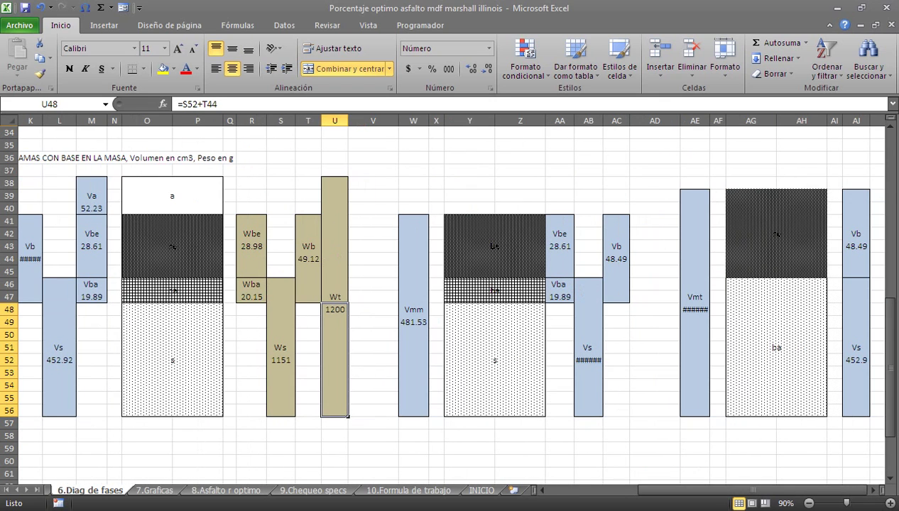
click(856, 259)
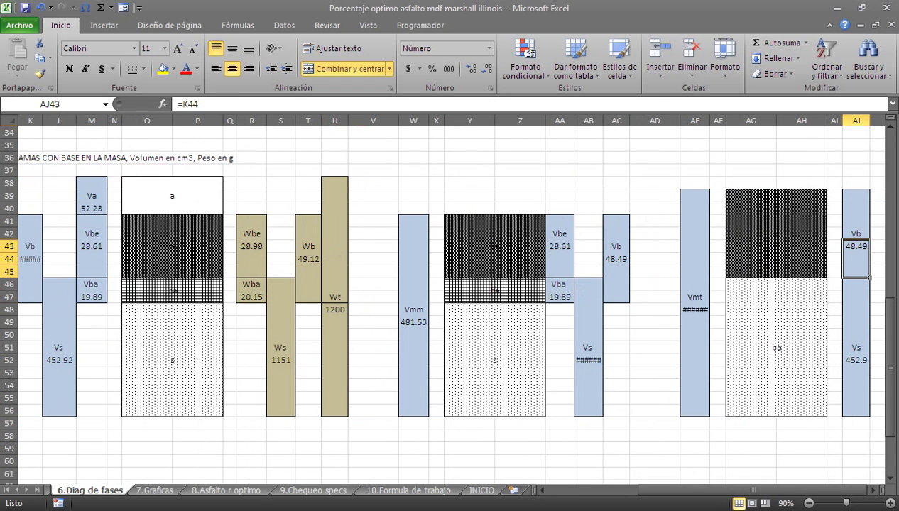
drag(672, 490, 657, 490)
mouse_move(224, 171)
mouse_down()
mouse_move(348, 410)
mouse_move(376, 411)
mouse_up()
drag(529, 170, 593, 412)
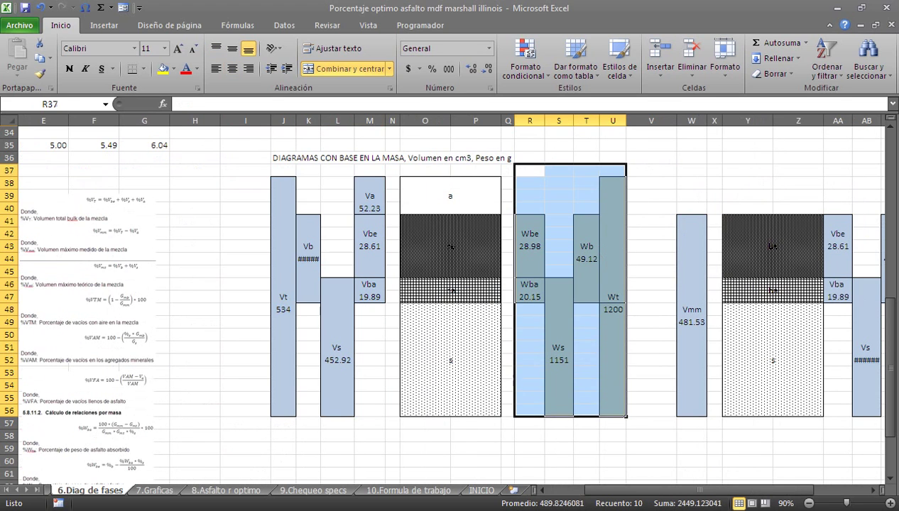
click(195, 322)
Step: Scroll to the top of 6.Diag de fases and use 'Volver a inicio' to reach INICIO
drag(700, 490, 664, 490)
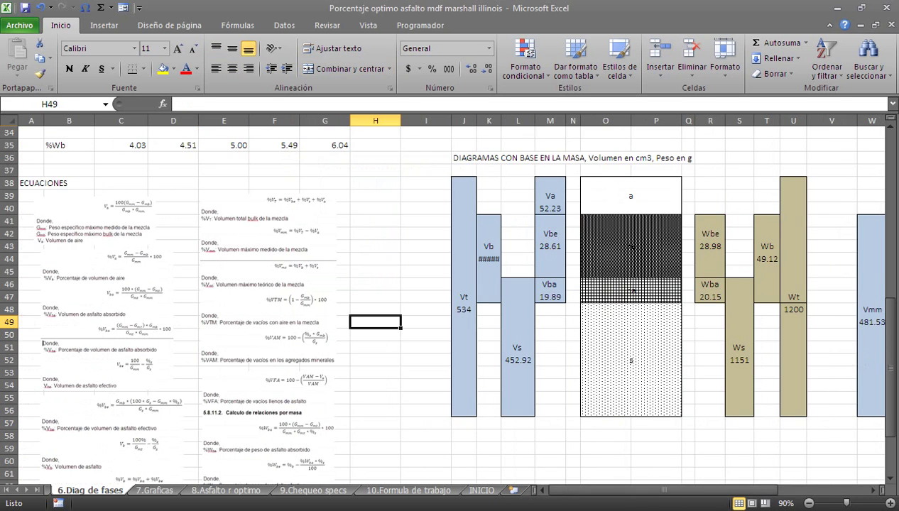
scroll(455, 299, up, 6)
scroll(454, 298, up, 2)
scroll(454, 299, up, 3)
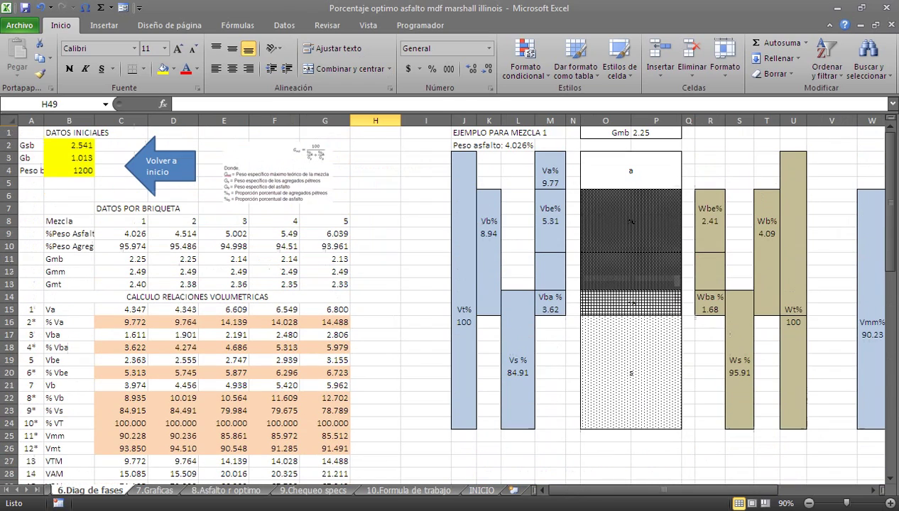
click(161, 166)
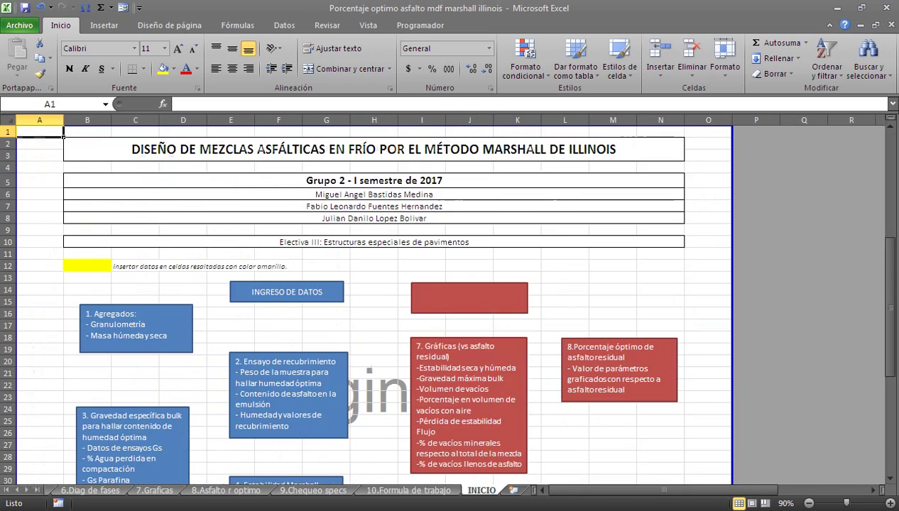
Step: Open the 7.Graficas chart sheet from the flowchart
scroll(373, 284, down, 8)
scroll(374, 305, up, 5)
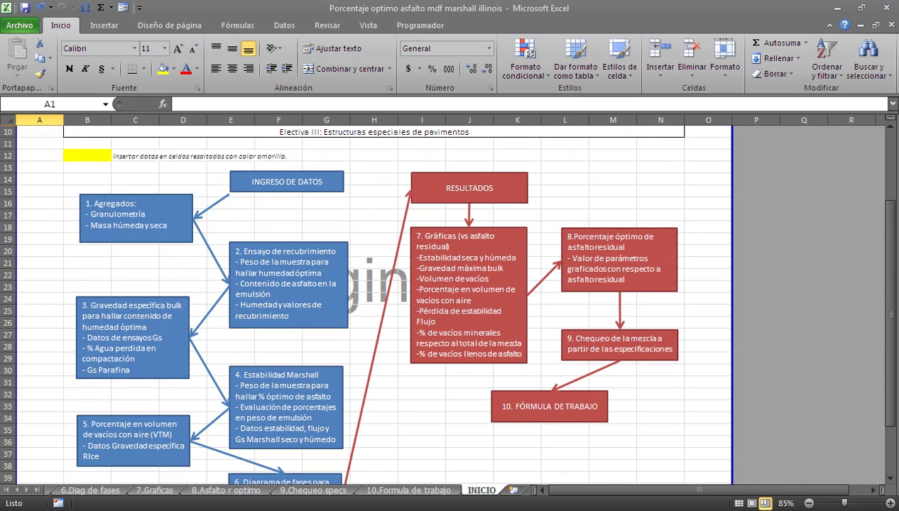
click(469, 295)
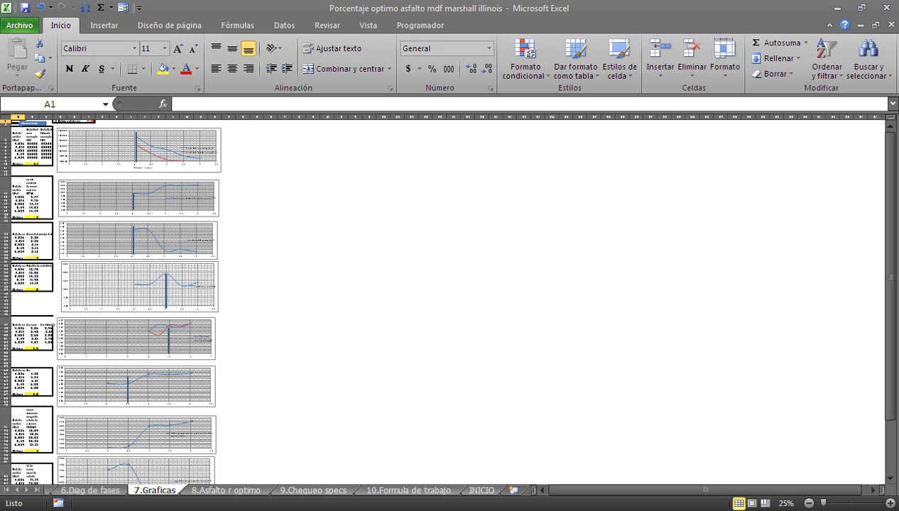
Step: Zoom 7.Graficas to 80% and step through the vertical marker bars on the charts
scroll(442, 298, up, 3)
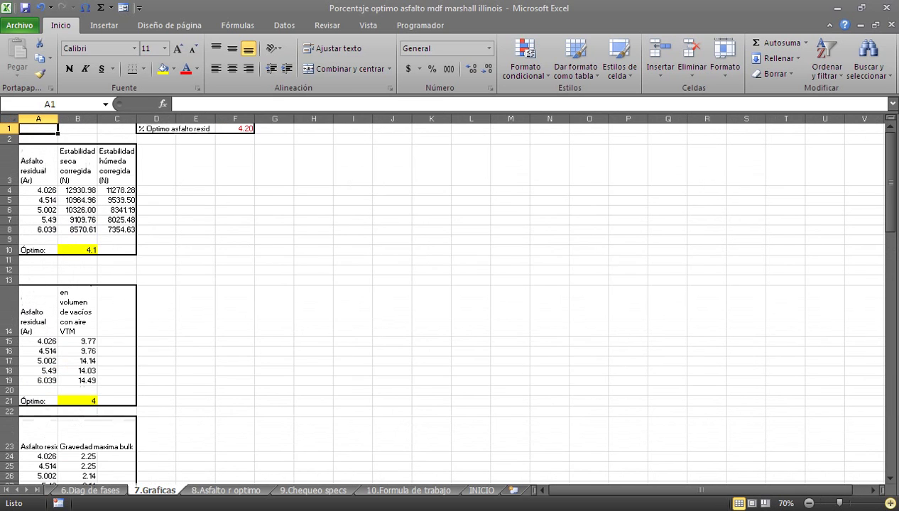
click(890, 503)
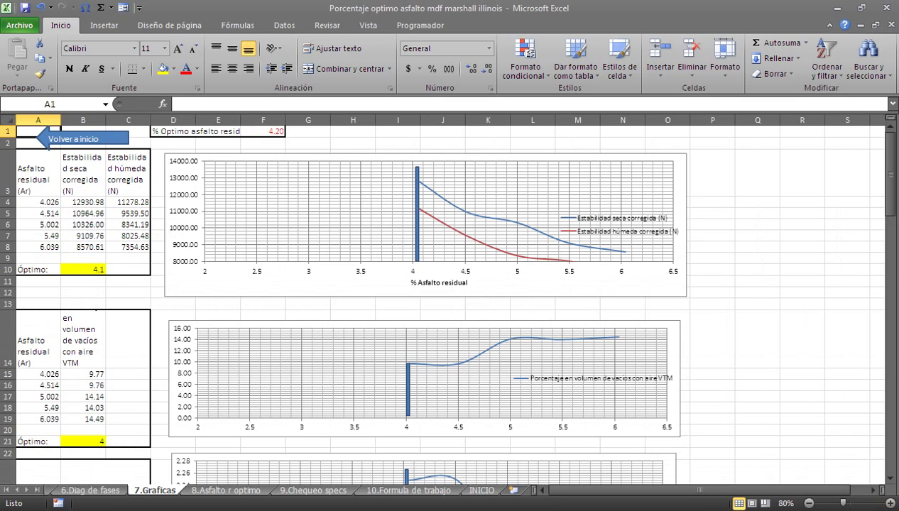
mouse_move(83, 174)
mouse_down()
mouse_move(127, 202)
mouse_move(83, 236)
mouse_up()
scroll(426, 284, down, 3)
scroll(84, 236, up, 3)
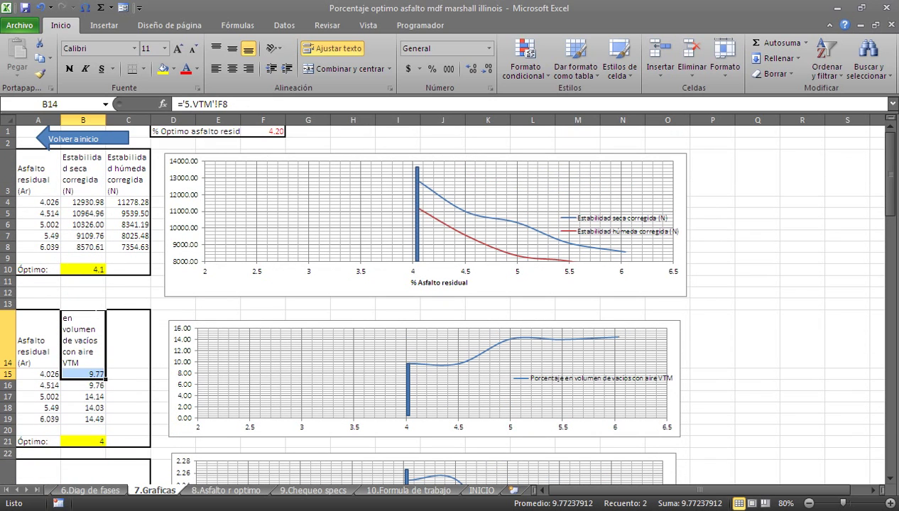
click(417, 213)
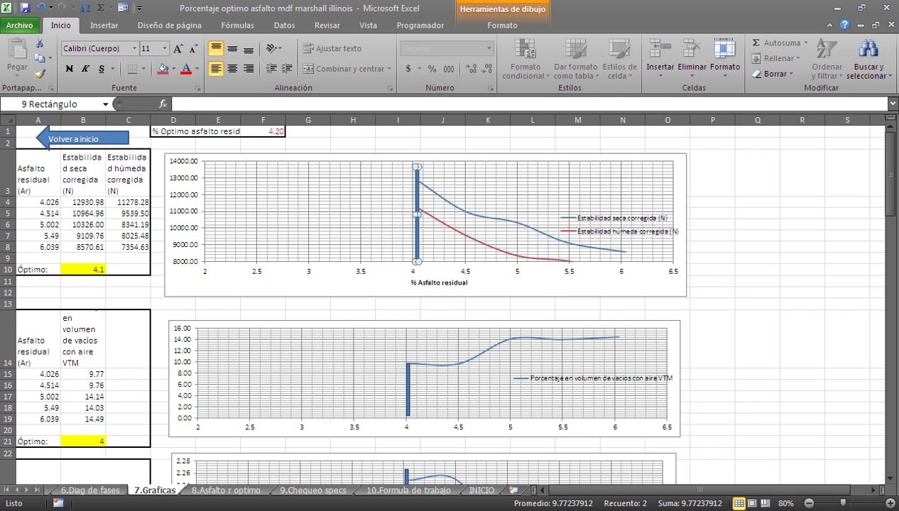
key(Tab)
key(Tab)
scroll(443, 302, down, 4)
key(Tab)
scroll(443, 302, up, 3)
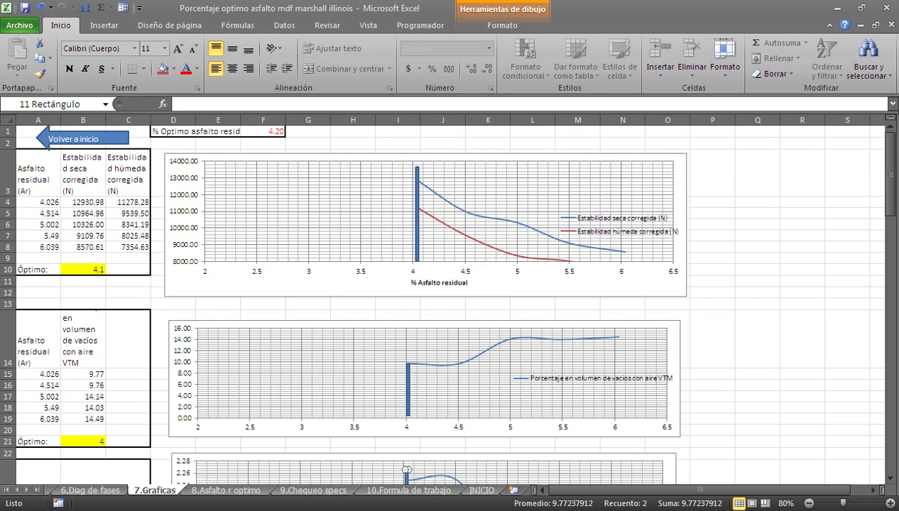
key(Escape)
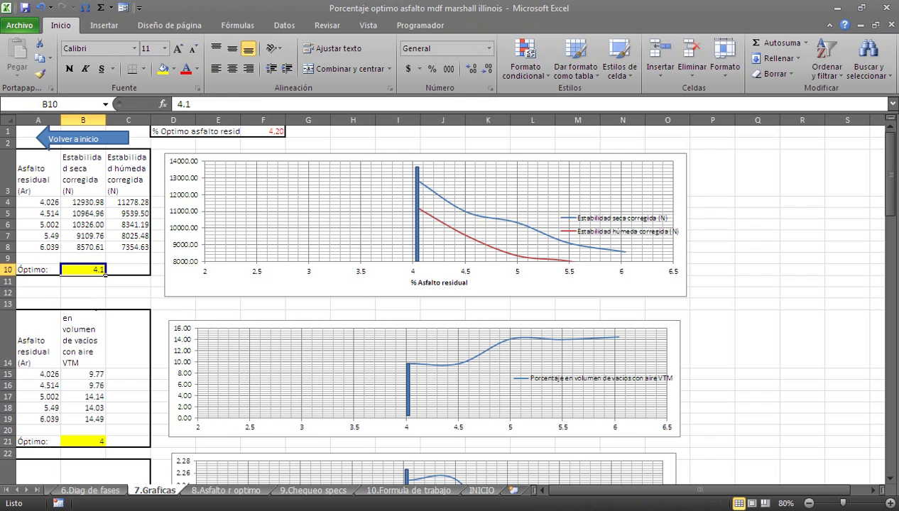
Step: Scroll through the charts checking Óptimo cells, including the empty Vbe one and VFA's 5.1
scroll(443, 302, down, 6)
scroll(444, 302, down, 5)
scroll(444, 302, down, 5)
scroll(443, 302, down, 3)
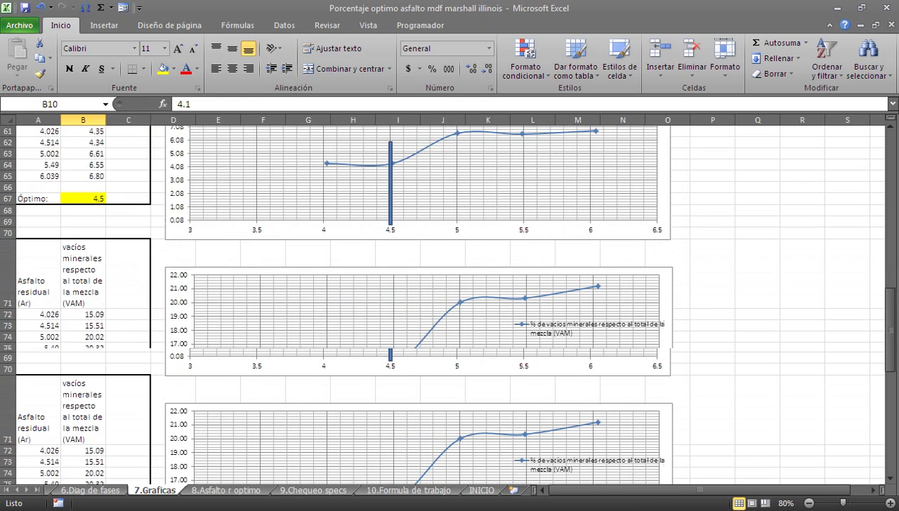
scroll(443, 302, down, 3)
scroll(443, 302, down, 4)
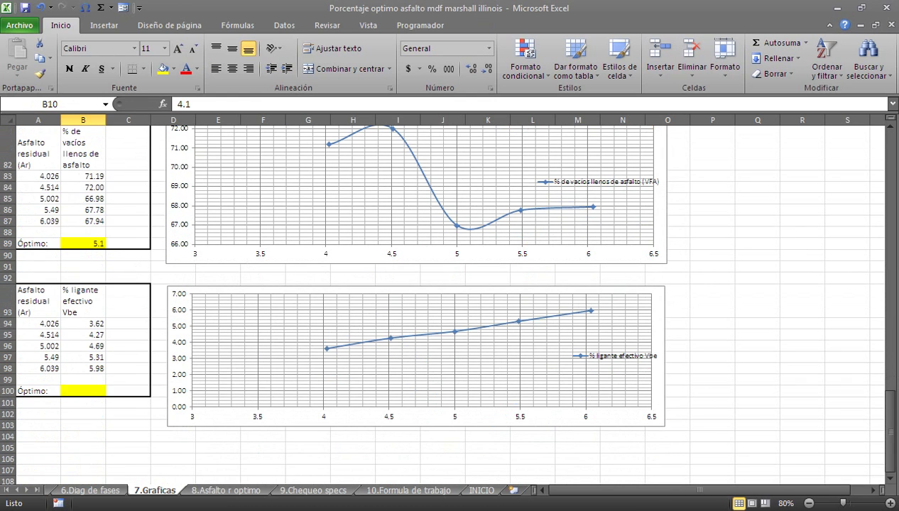
drag(83, 379, 128, 390)
click(128, 298)
click(83, 243)
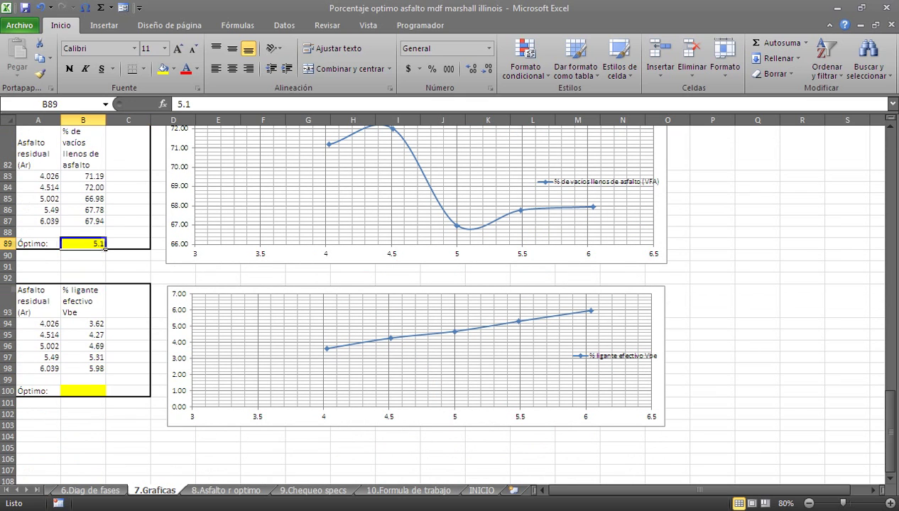
scroll(454, 305, up, 7)
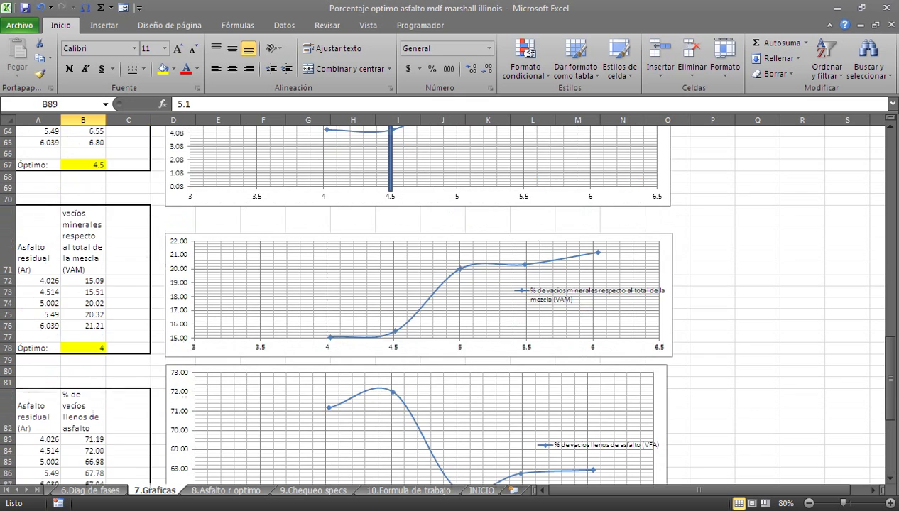
scroll(454, 306, up, 6)
scroll(455, 305, up, 7)
scroll(454, 306, up, 6)
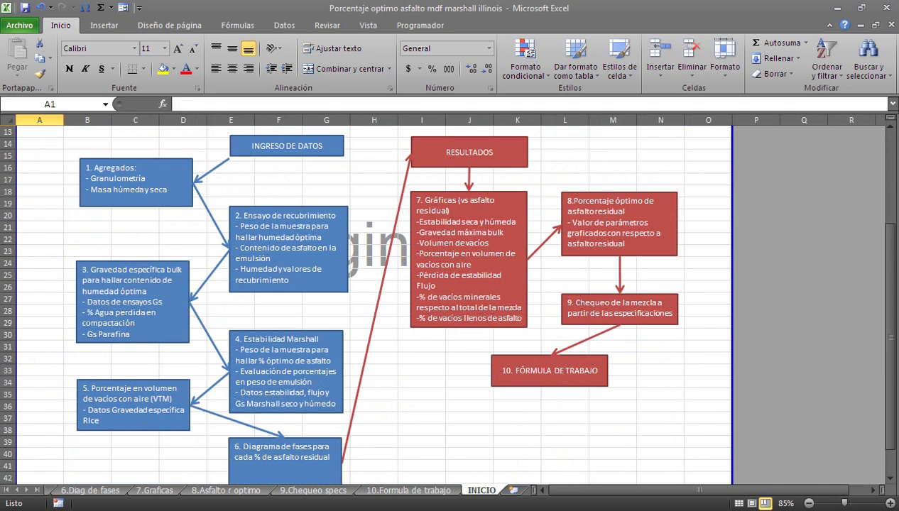
Step: Open 8.Asfalto r optimo and inspect the PROMEDIO of D2, D4 and D7 giving 4.20
click(618, 234)
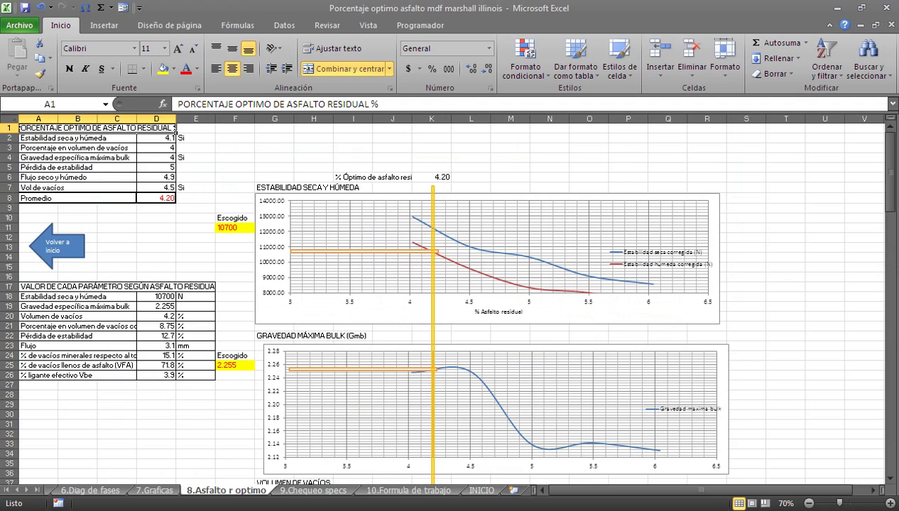
drag(171, 137, 175, 189)
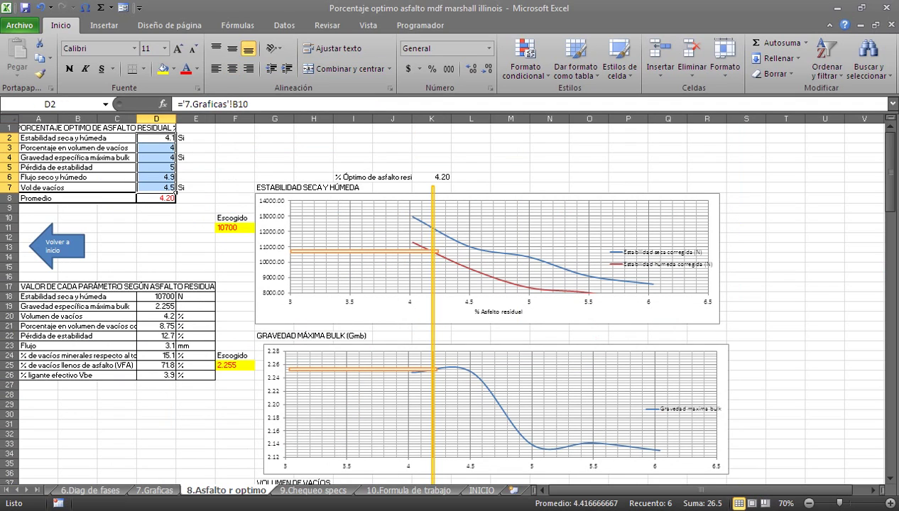
click(156, 199)
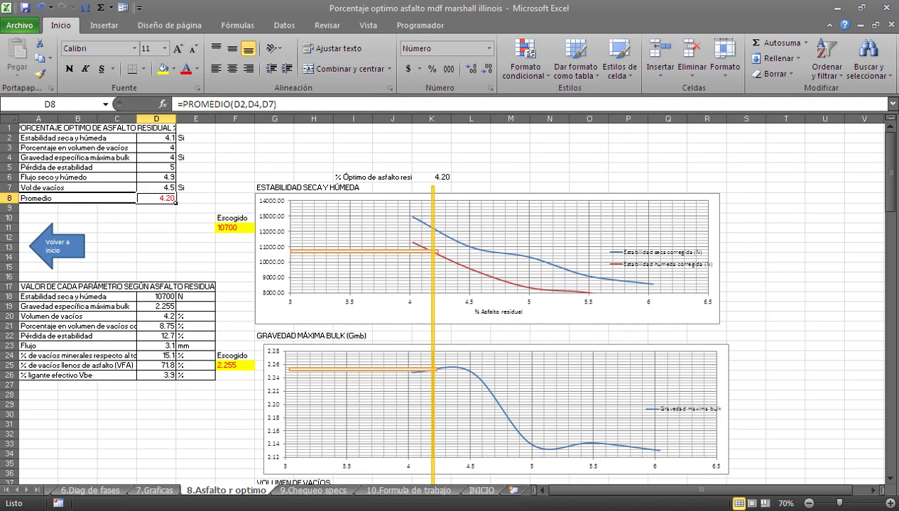
mouse_move(156, 137)
mouse_down()
mouse_move(196, 138)
mouse_move(195, 157)
mouse_move(157, 187)
mouse_up()
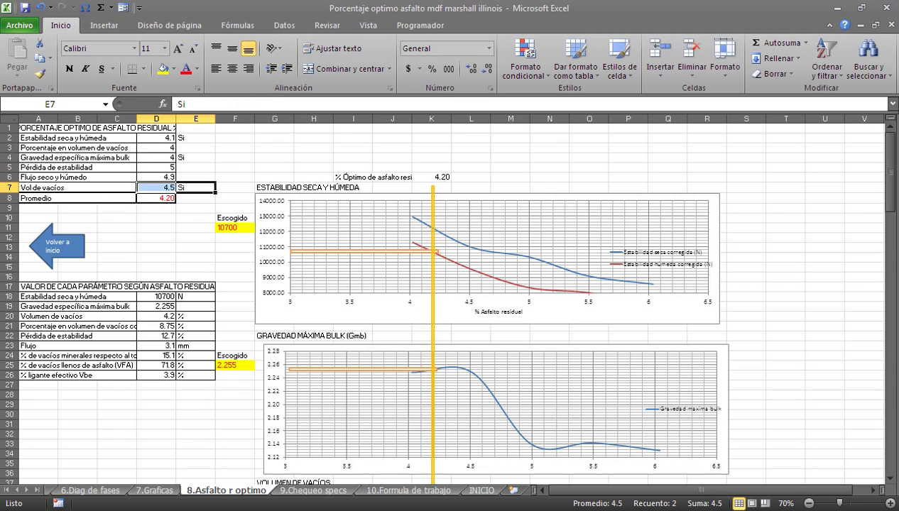
click(156, 198)
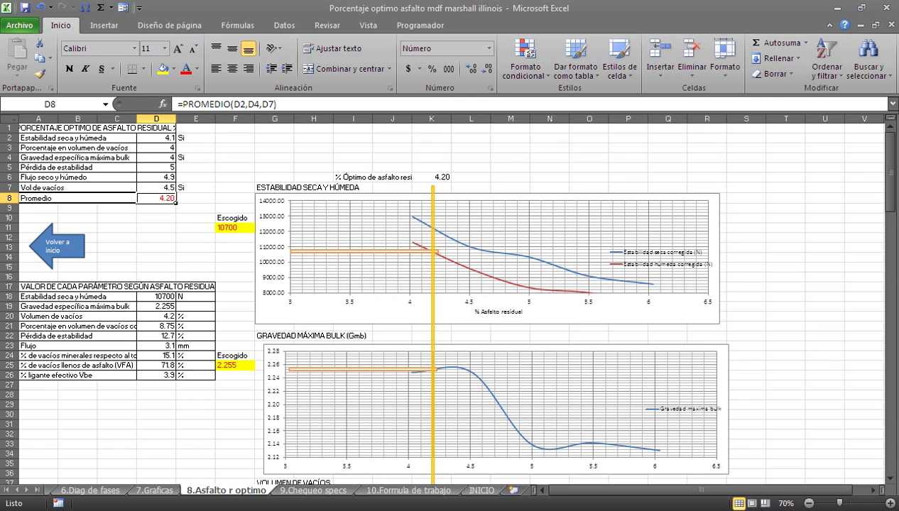
Step: Zoom the sheet to 90% and inspect the chosen stability value 10700
click(880, 502)
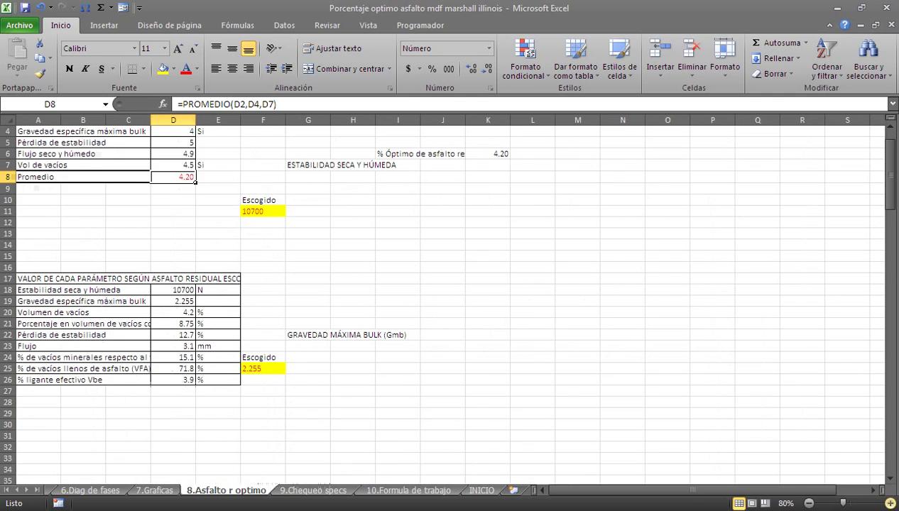
click(881, 503)
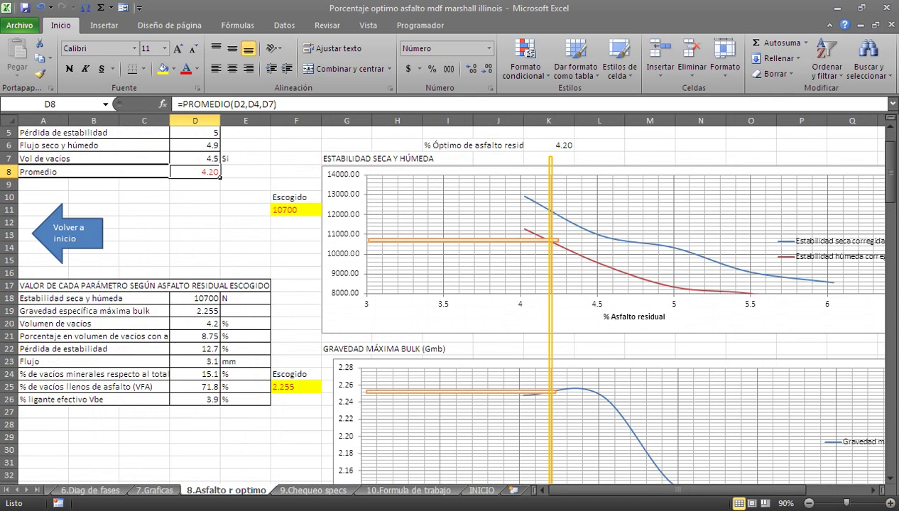
click(296, 209)
scroll(297, 210, down, 2)
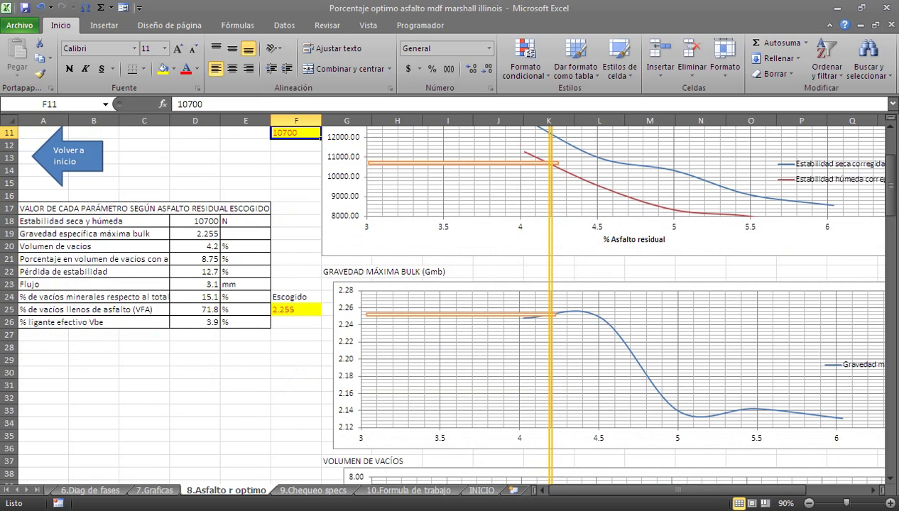
scroll(455, 299, down, 3)
scroll(455, 298, down, 2)
scroll(454, 299, down, 3)
scroll(455, 298, down, 6)
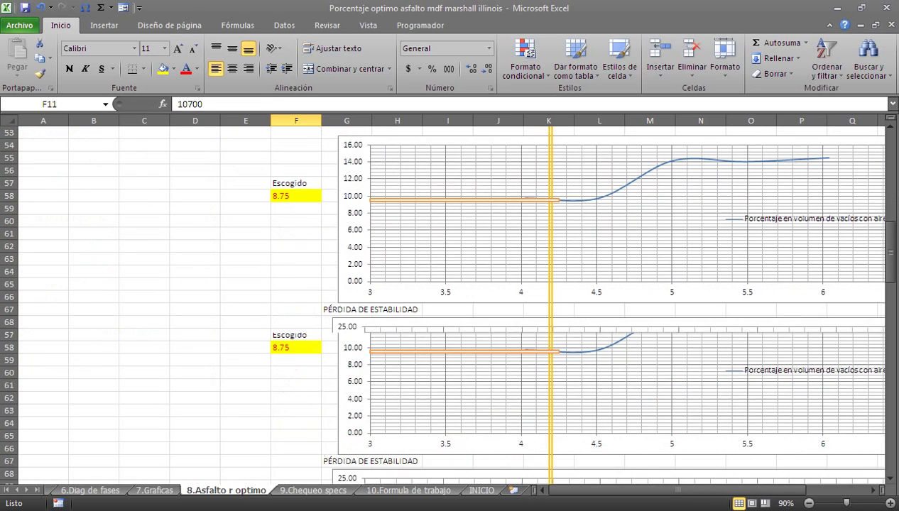
scroll(455, 298, up, 3)
scroll(454, 299, up, 5)
scroll(455, 298, up, 8)
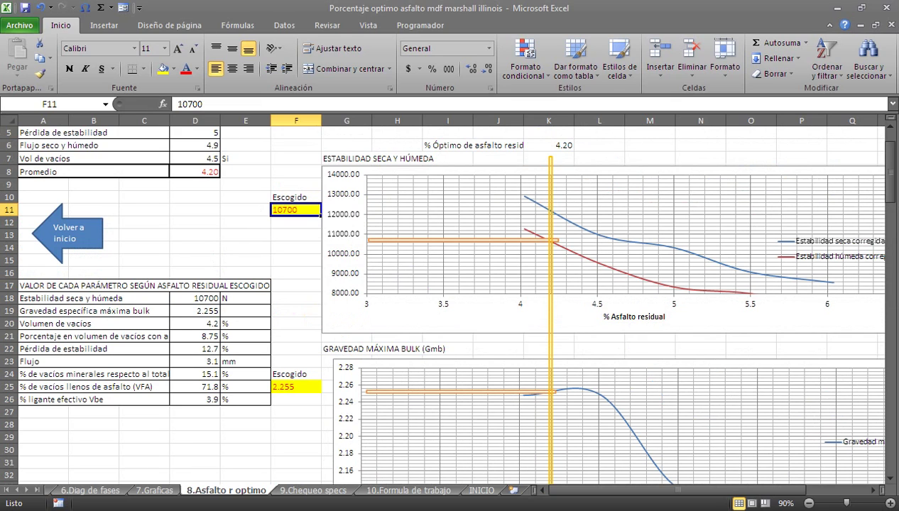
Step: Trace D18 to F11, check bulk gravity 2.255, and highlight the parameter table A18:E26
click(214, 299)
double_click(217, 299)
key(Escape)
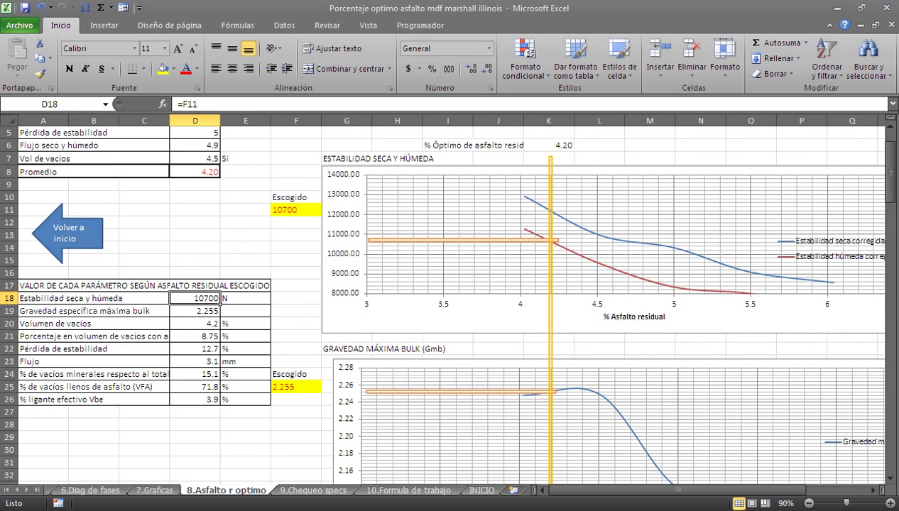
double_click(218, 311)
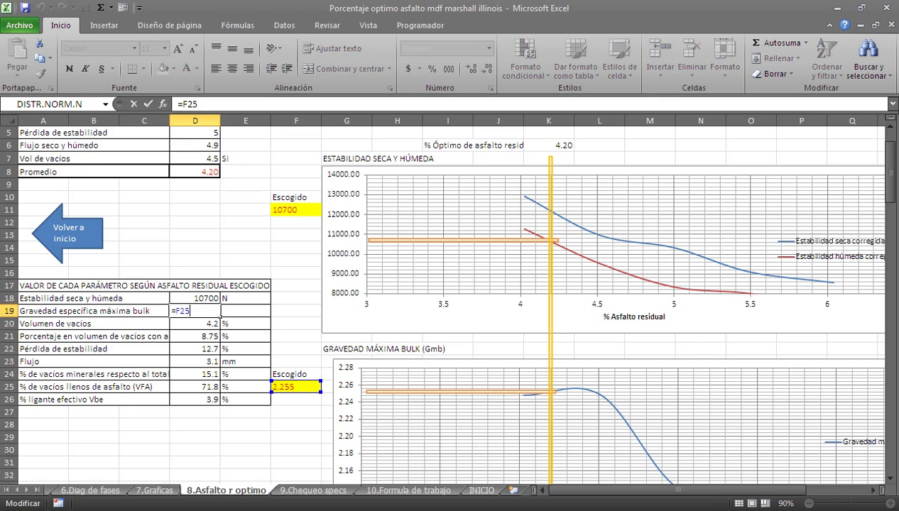
key(Escape)
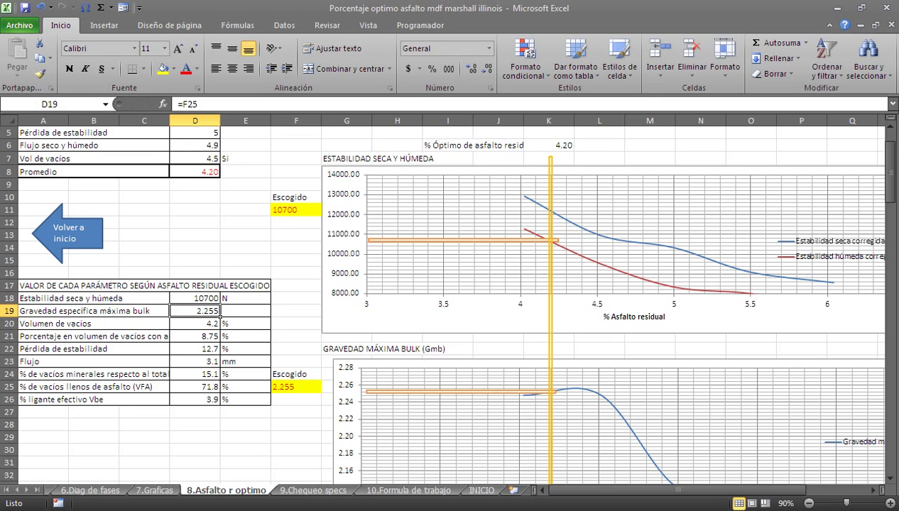
drag(213, 299, 220, 404)
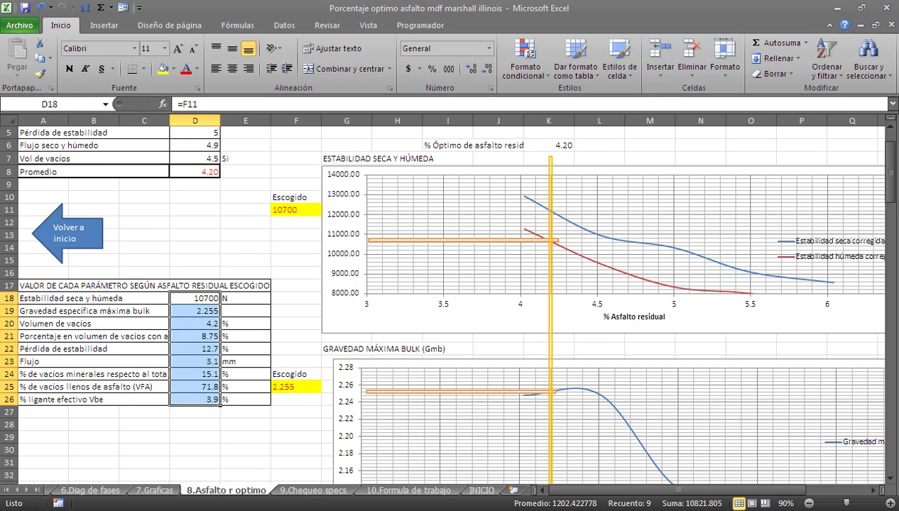
drag(64, 298, 269, 404)
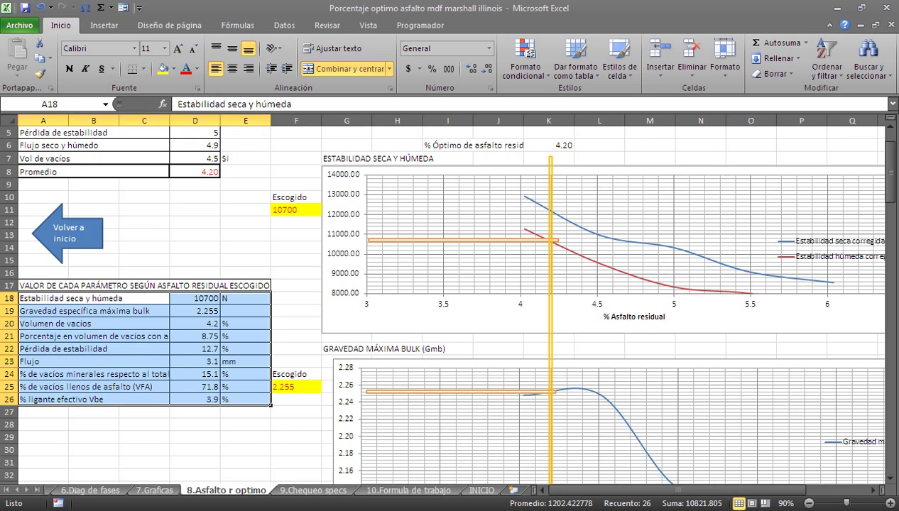
scroll(448, 305, up, 7)
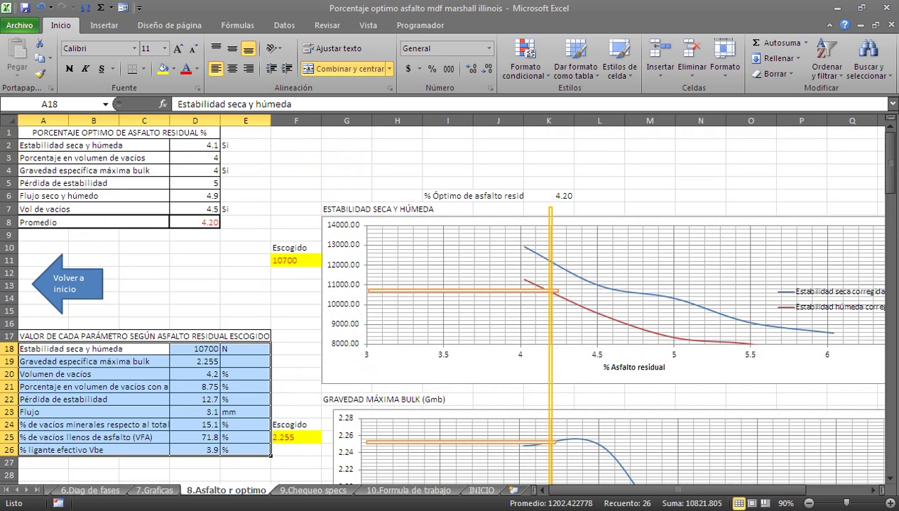
click(195, 285)
scroll(448, 305, down, 4)
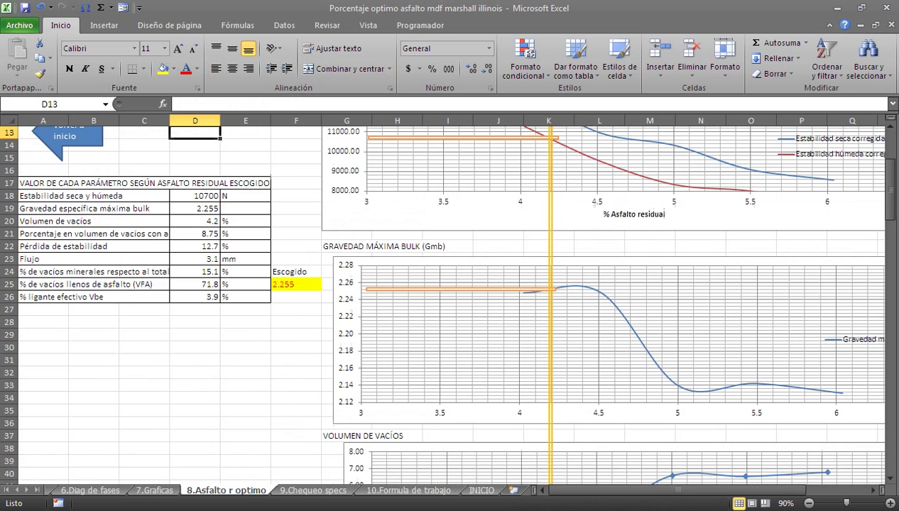
scroll(447, 306, down, 3)
scroll(447, 305, up, 5)
Step: Open 9.Chequeo specs from INICIO and inspect the stability, flow, ratio and air-voids cells
click(67, 207)
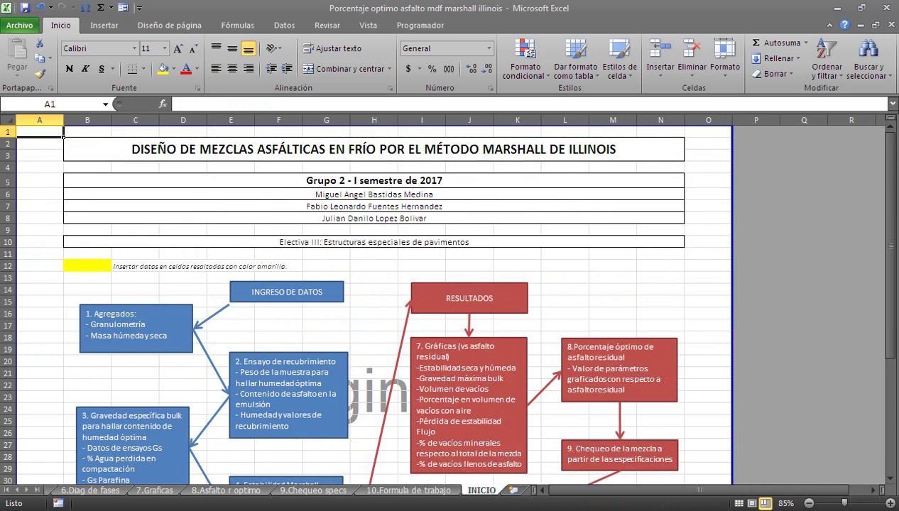
scroll(67, 207, down, 4)
click(620, 308)
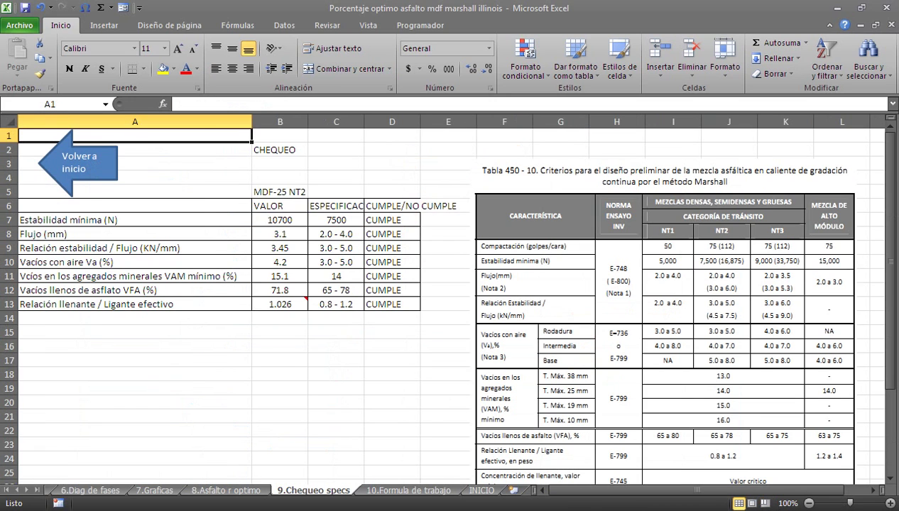
click(299, 220)
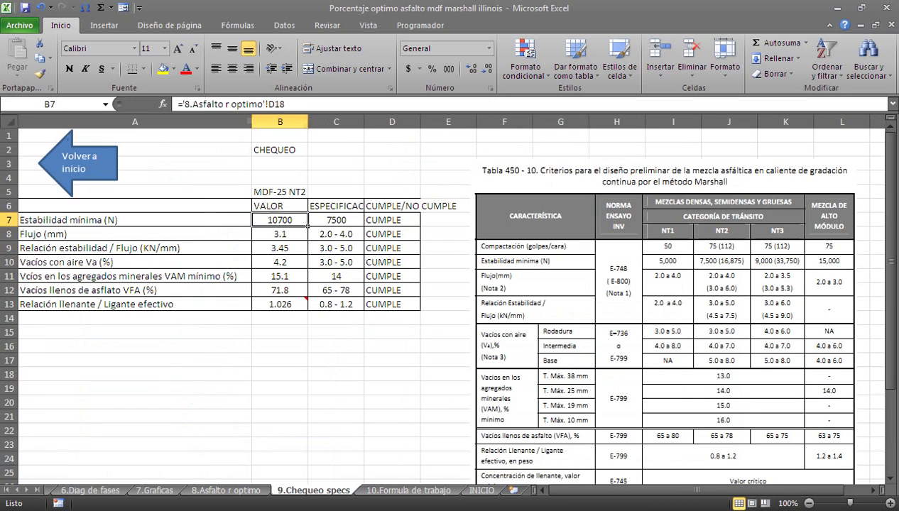
click(304, 235)
click(308, 248)
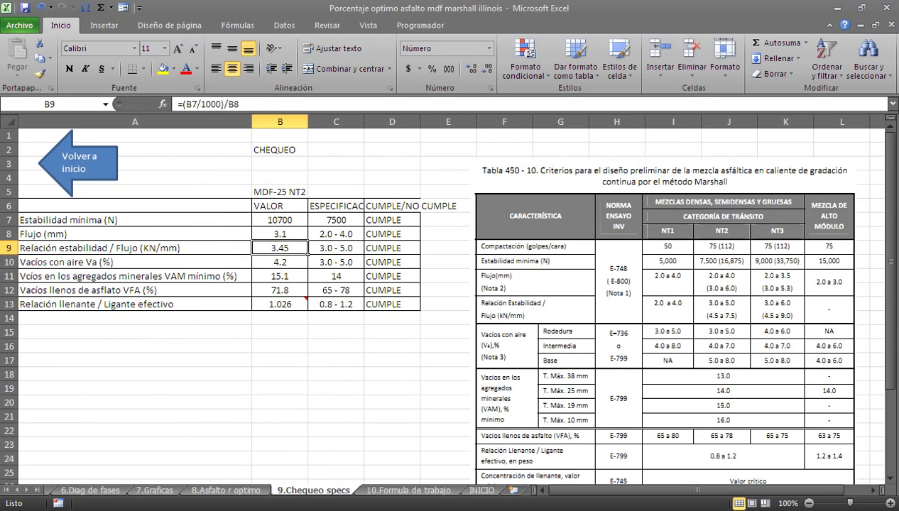
click(308, 266)
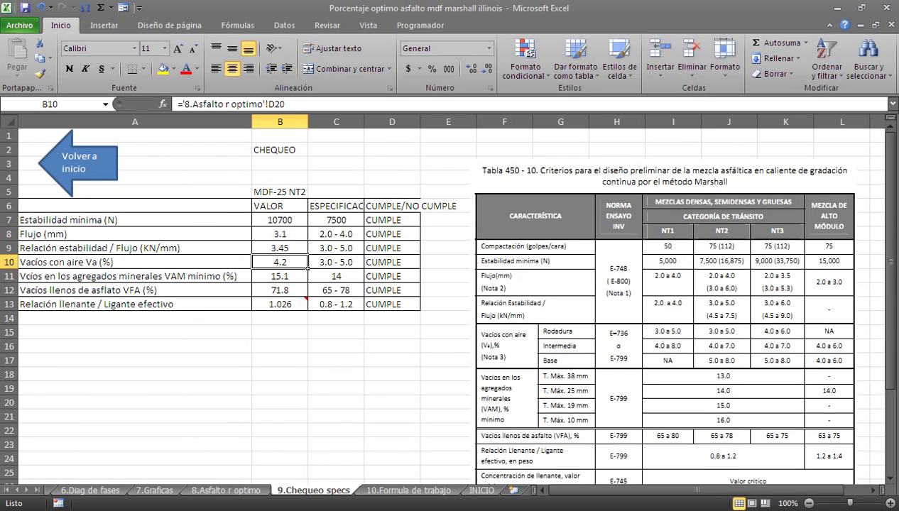
Step: Highlight the checked parameters, specification limits and CUMPLE column, then return to INICIO
drag(142, 221, 307, 293)
drag(336, 220, 336, 304)
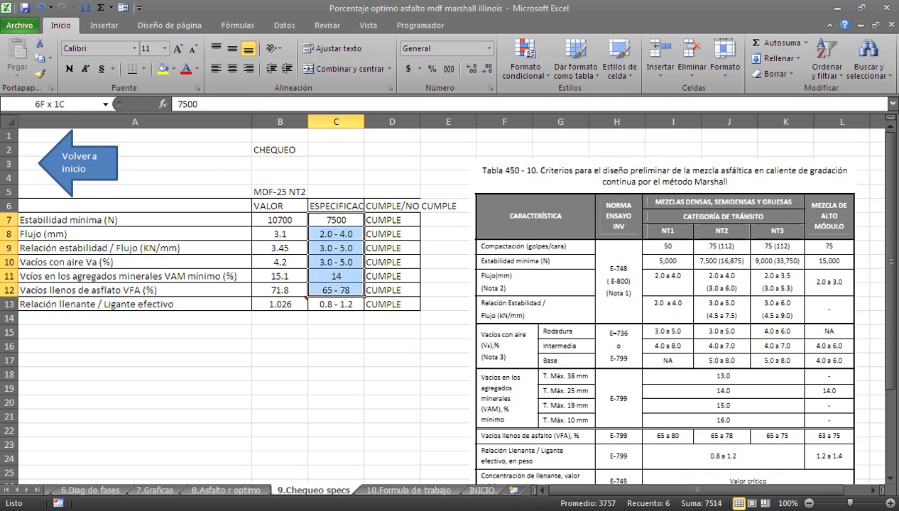
drag(392, 220, 392, 304)
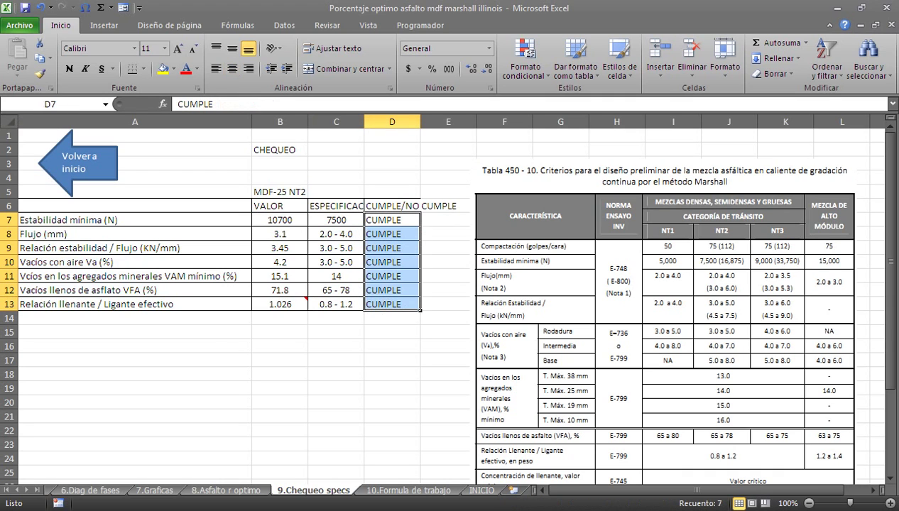
click(392, 388)
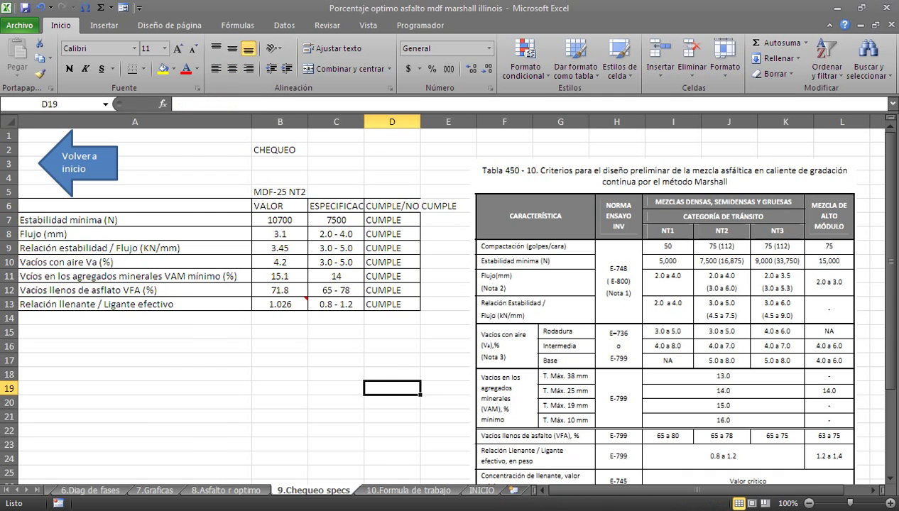
click(78, 164)
scroll(454, 320, down, 5)
Step: Open 10.Formula de trabajo and review its mix, gradation, temperature and optimum asphalt headers
click(546, 480)
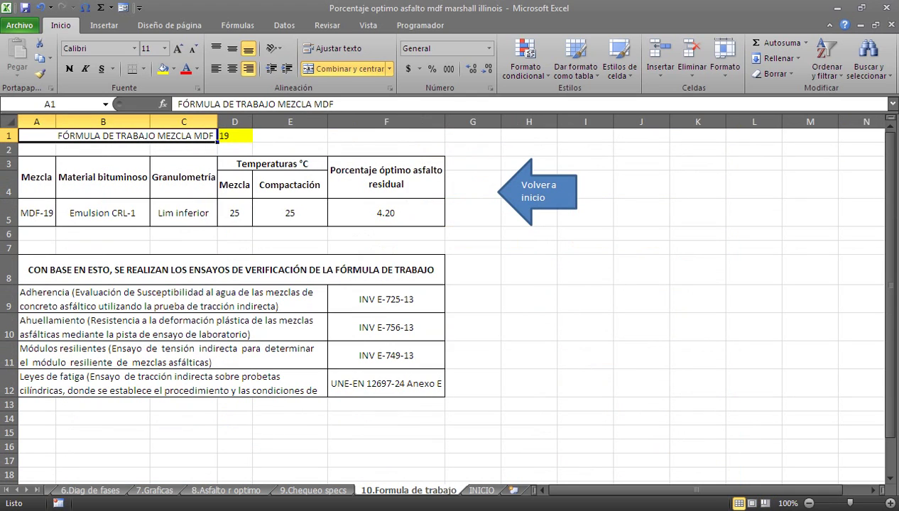
drag(35, 178, 217, 198)
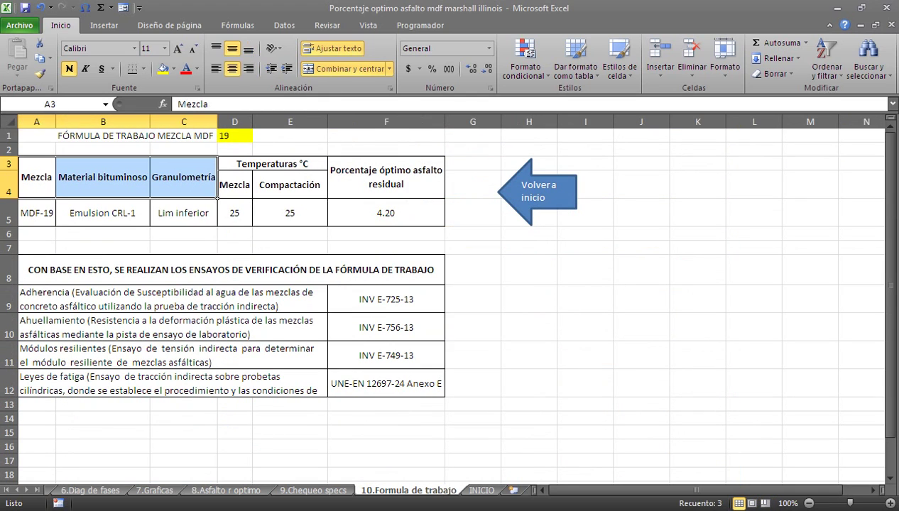
click(213, 221)
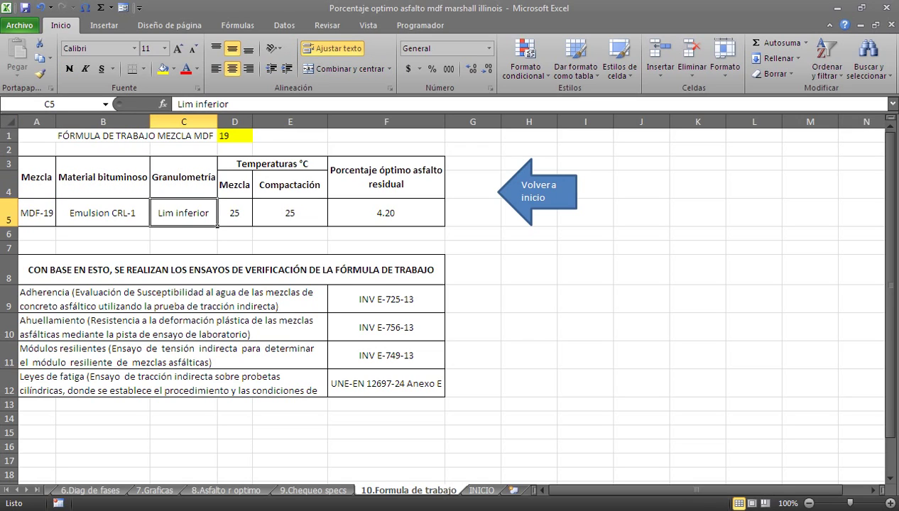
drag(235, 164, 327, 198)
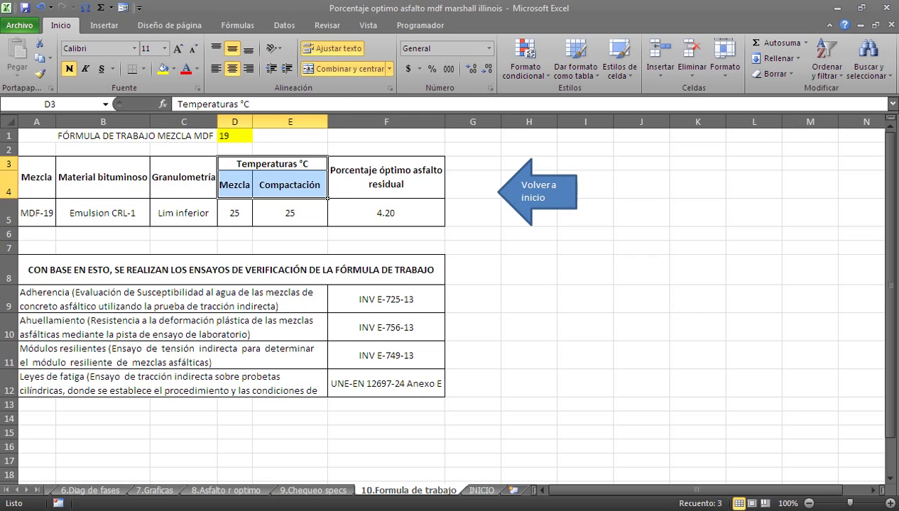
click(386, 178)
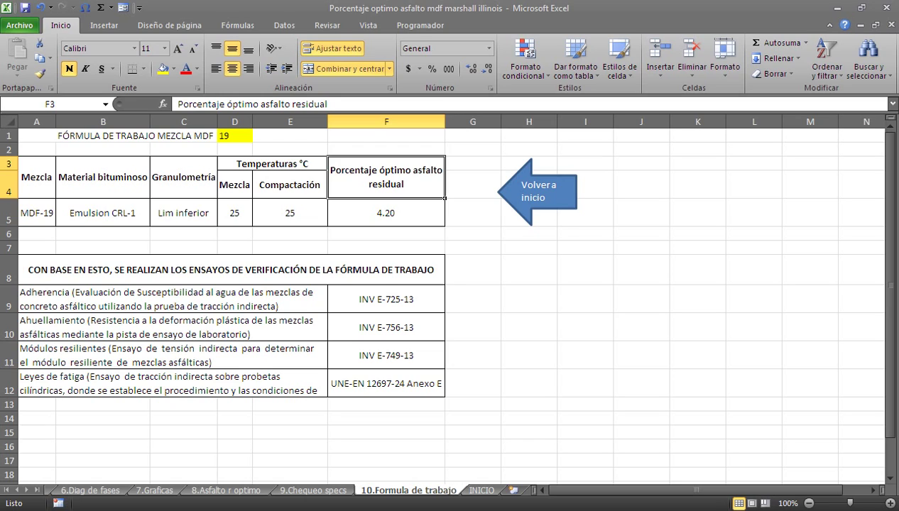
click(235, 135)
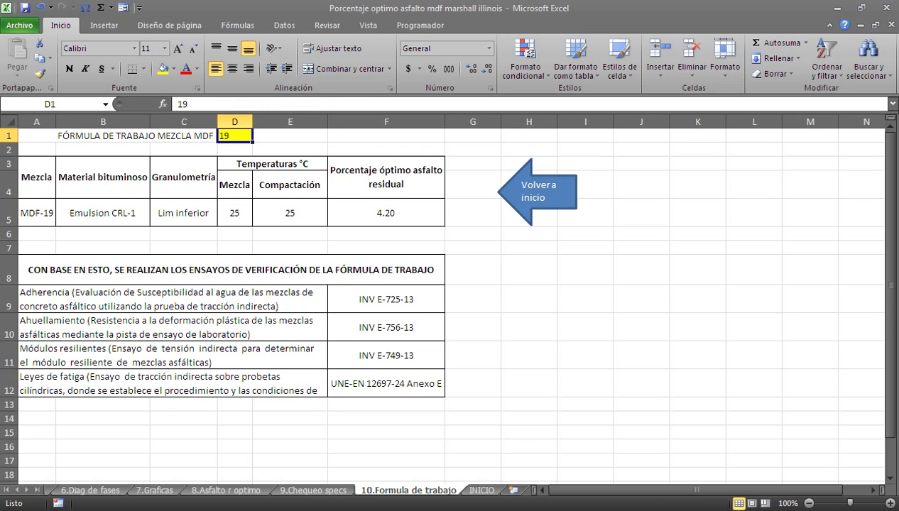
click(103, 247)
Step: Highlight the four verification tests, including Adherencia, with their standards, then return to INICIO
click(232, 269)
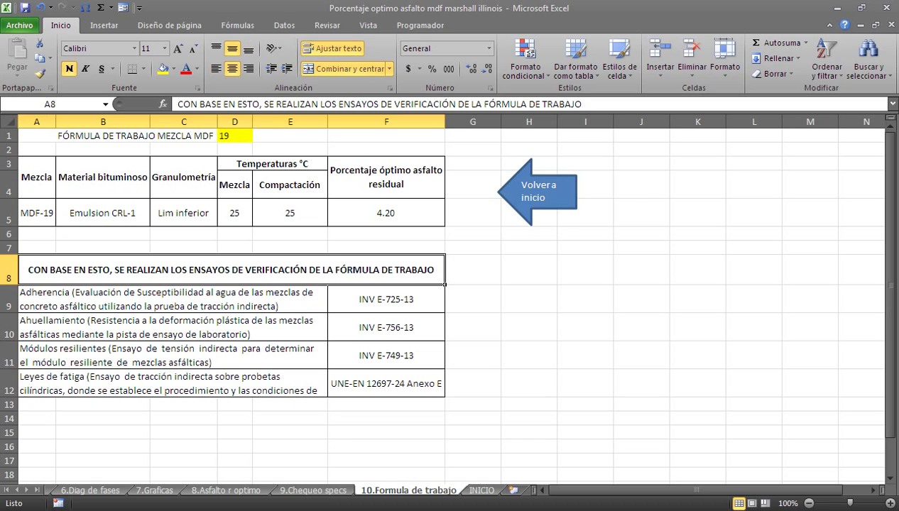
click(173, 299)
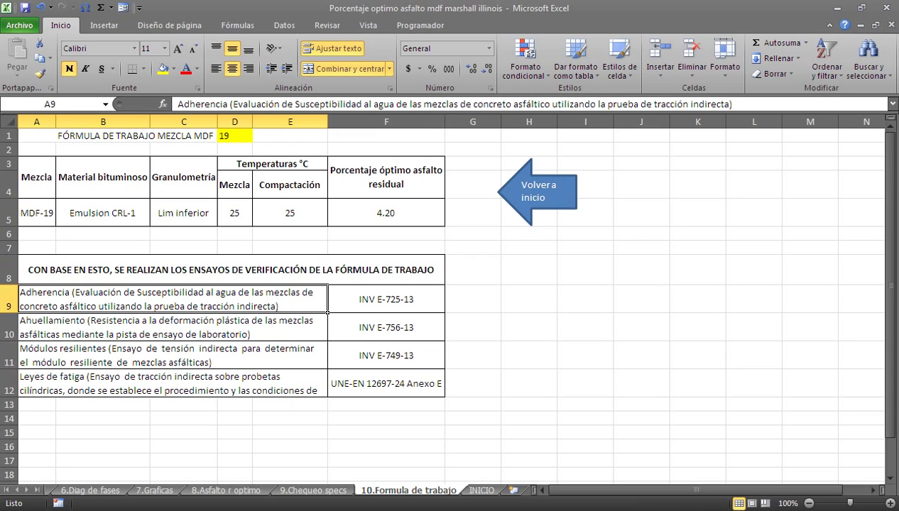
drag(327, 311, 445, 396)
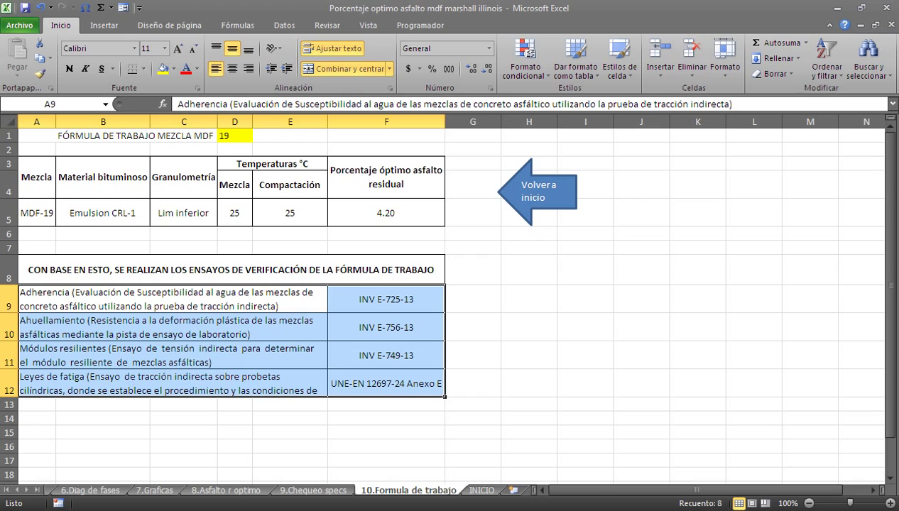
click(525, 297)
click(537, 191)
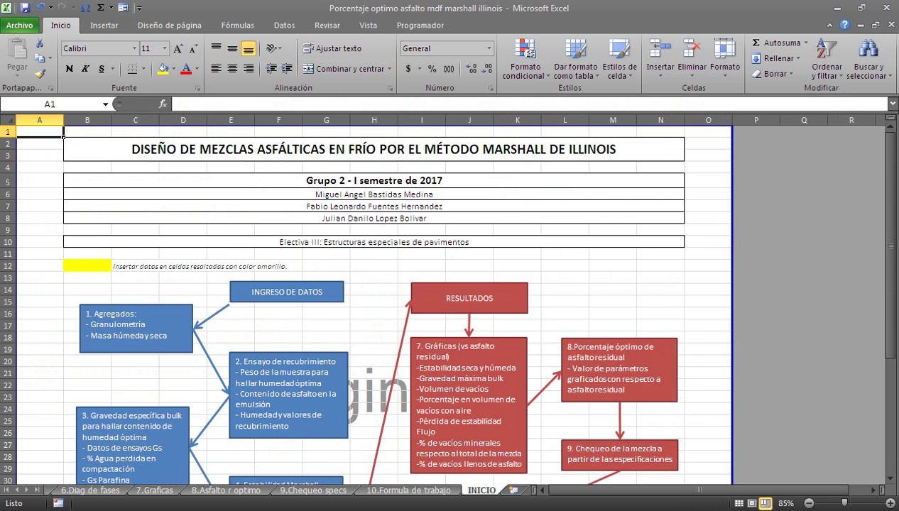